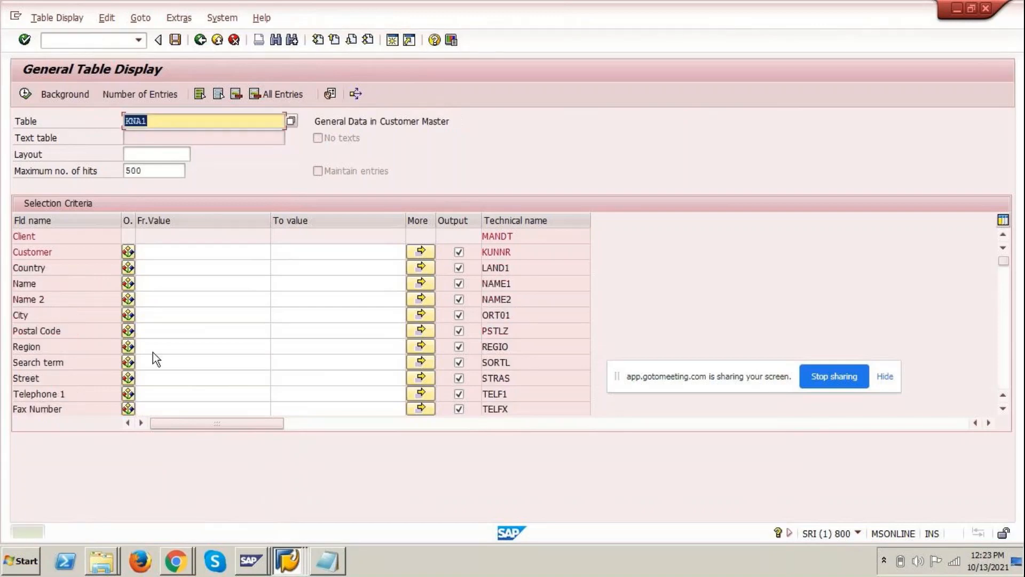
- Filter table KNA1 by the customer number and display the matching entries
click(151, 255)
text(565675)
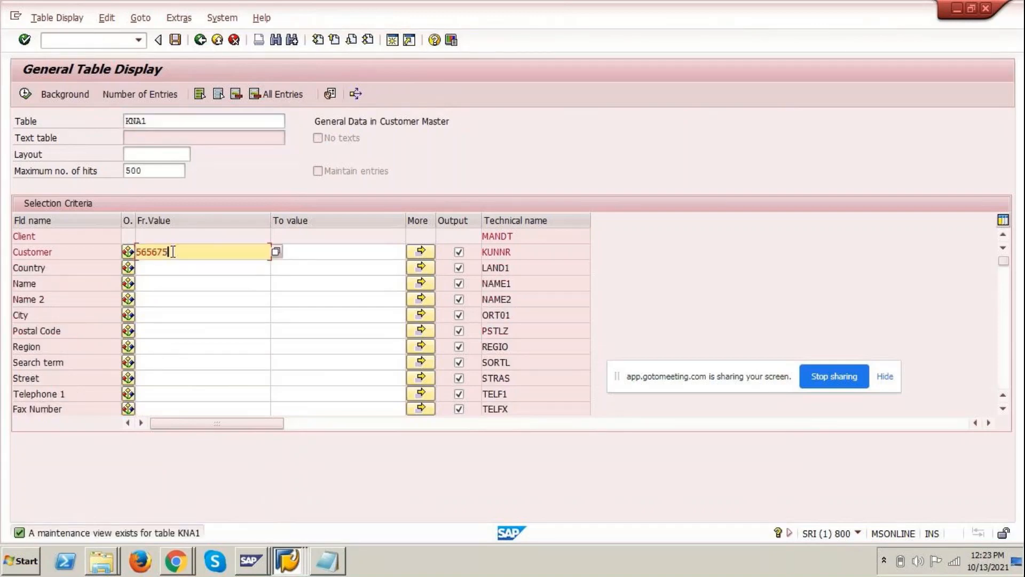
click(25, 94)
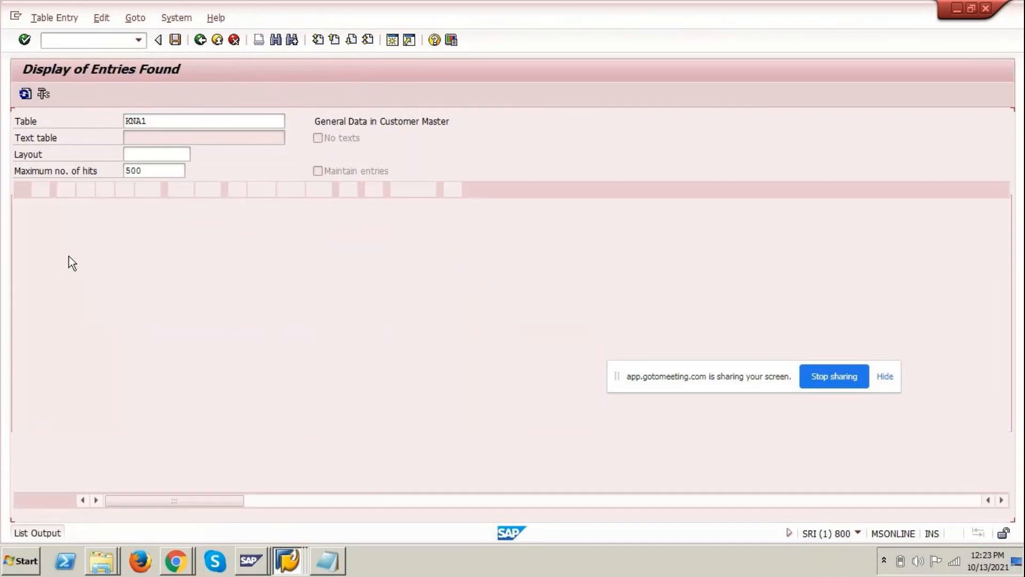
- Examine the general data fields of the customer's KNA1 entry across its columns up to customer group 3
key(Right)
key(Right)
key(Right)
key(Right)
key(Right)
key(Right)
key(Right)
key(Right)
key(Right)
key(Right)
key(Right)
key(Right)
key(Right)
key(Right)
key(Right)
key(Right)
key(Right)
key(Right)
key(Right)
key(Right)
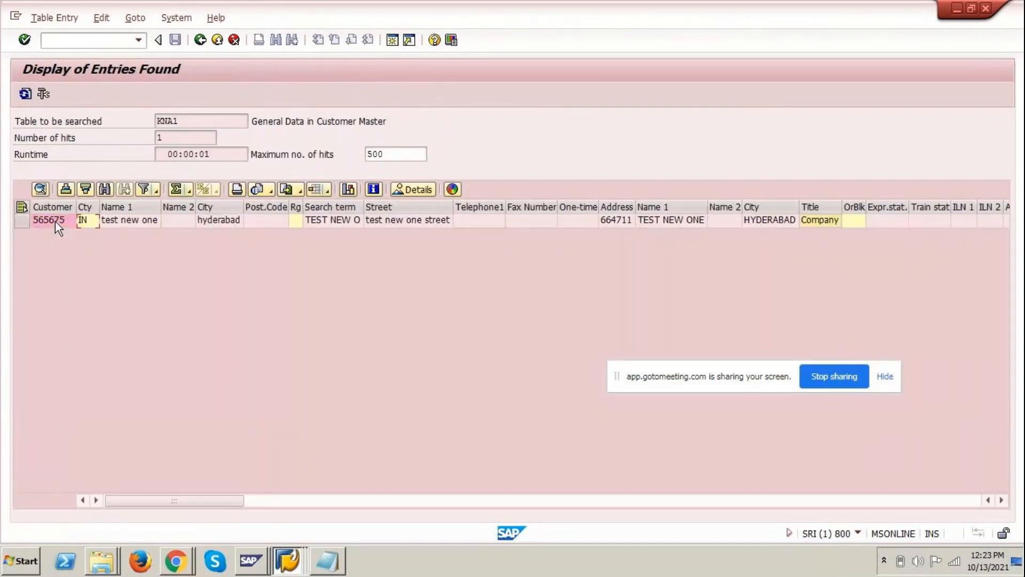
key(Right)
key(Right)
key(Right)
key(Right)
key(Right)
key(Right)
key(Right)
key(Right)
key(Right)
key(Right)
key(Right)
key(Right)
key(Right)
key(Right)
key(Right)
key(Right)
key(Right)
key(Right)
key(Right)
key(Right)
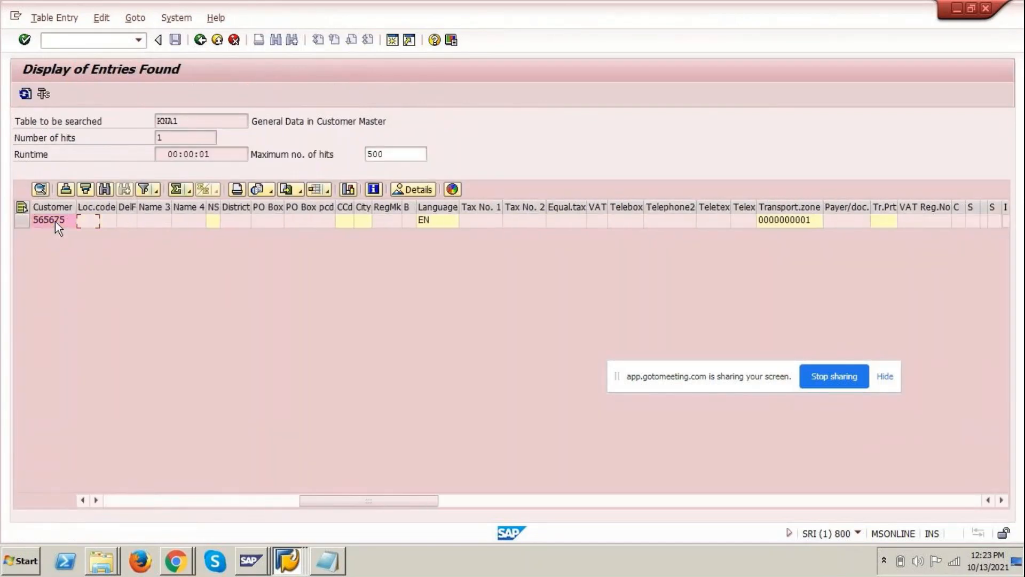
key(Right)
key(Right)
key(Right)
key(Right)
key(Right)
key(Right)
key(Right)
key(Right)
key(Right)
key(Right)
key(Right)
key(Right)
key(Right)
key(Right)
key(Right)
key(Right)
key(Right)
key(Right)
key(Right)
key(Right)
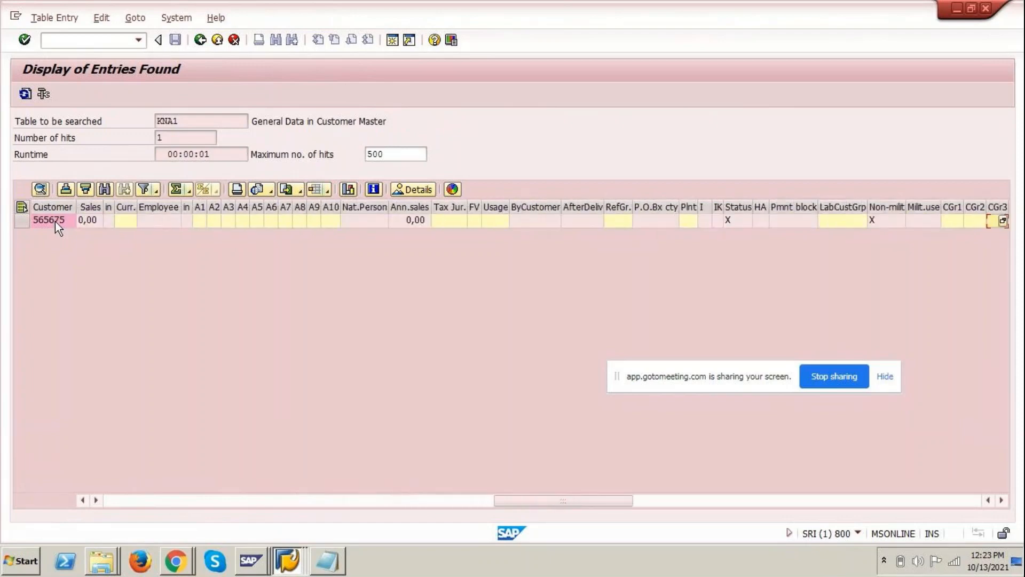
- Switch to the customer change session, open the customer for company code M100 and sales area M123/DE/4W, and show its general data
mouse_move(296, 548)
click(291, 528)
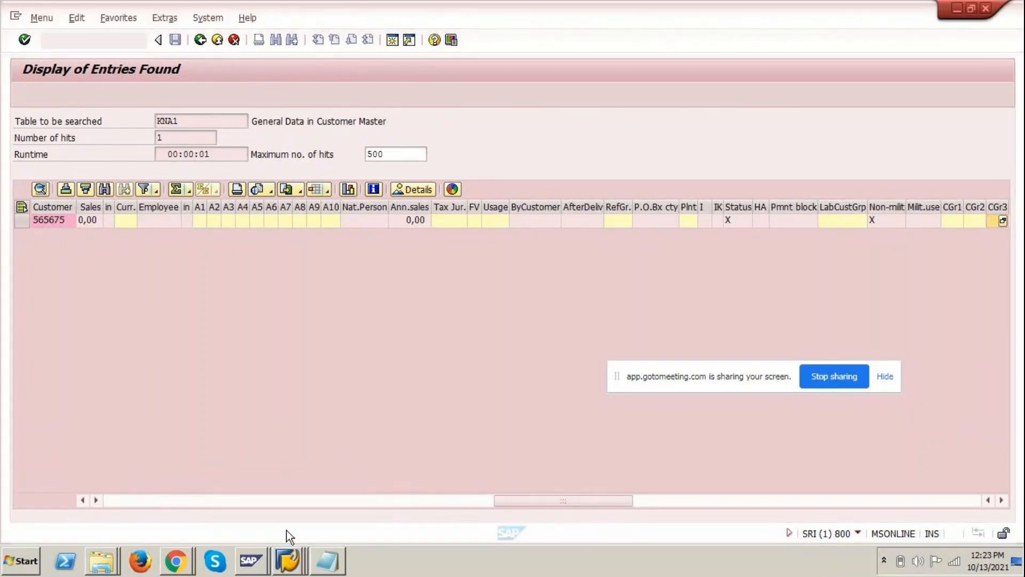
key(Return)
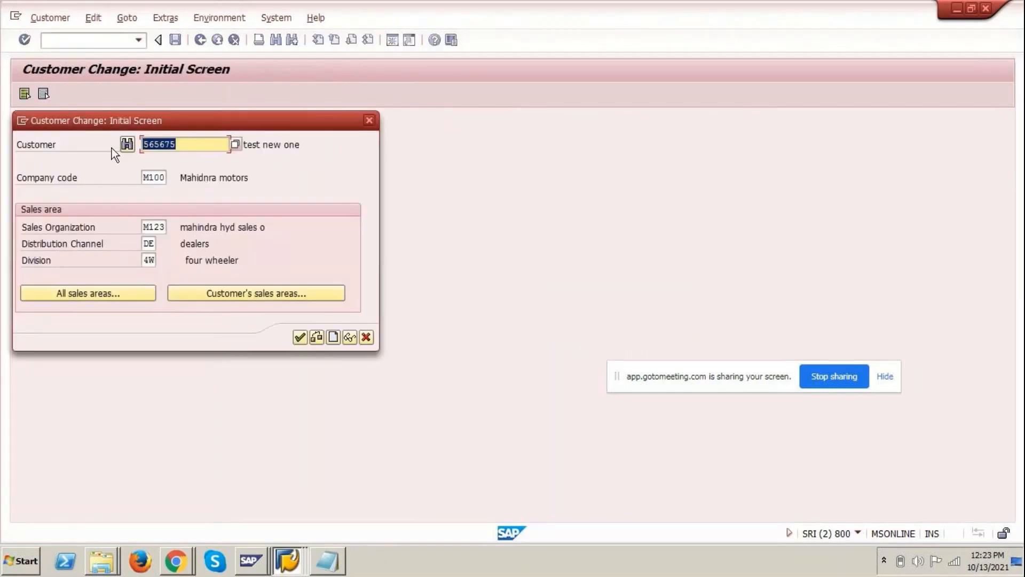
key(Return)
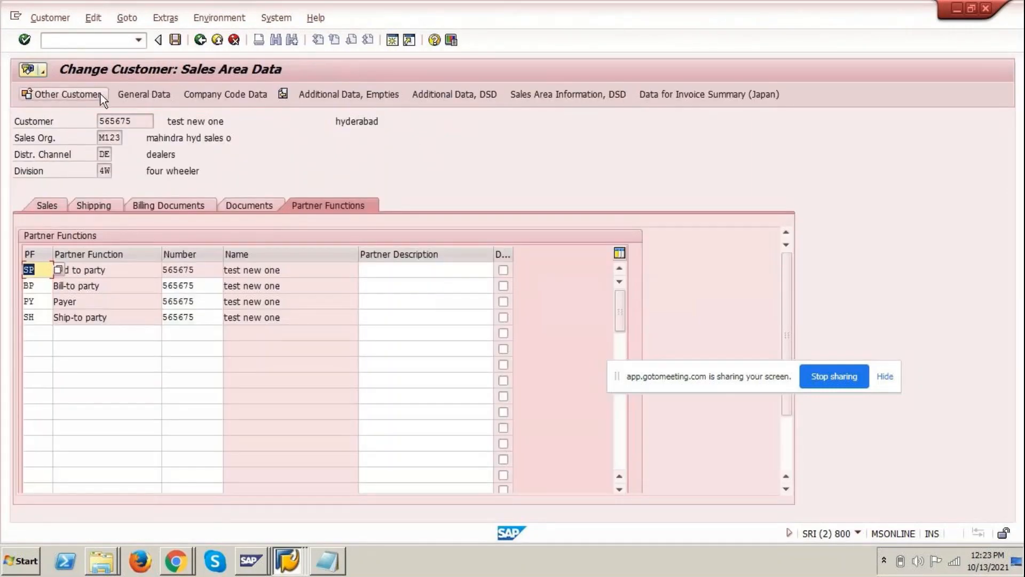
click(146, 95)
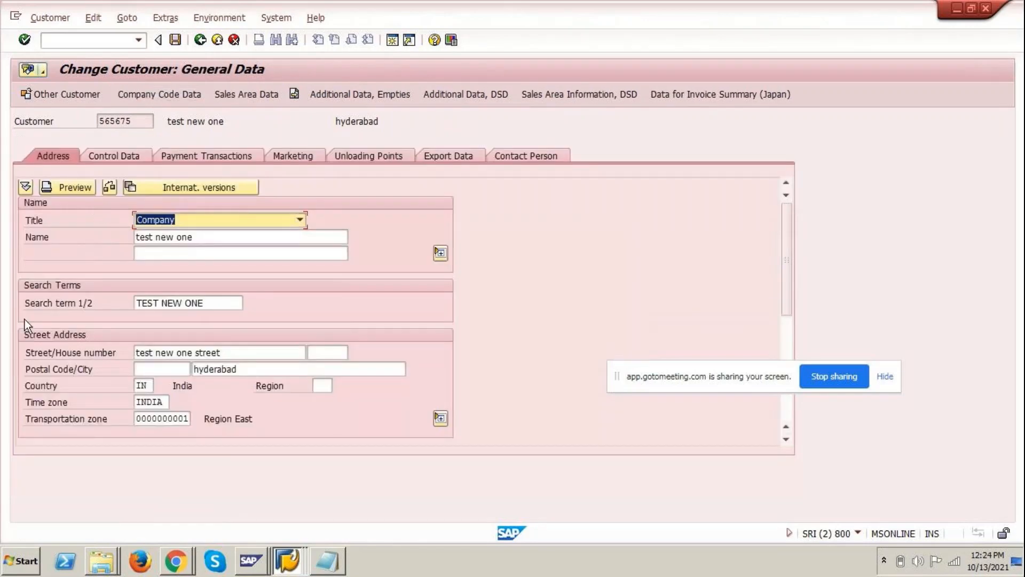
- Review the customer's control data, marketing, unloading points and export data
click(113, 156)
click(290, 156)
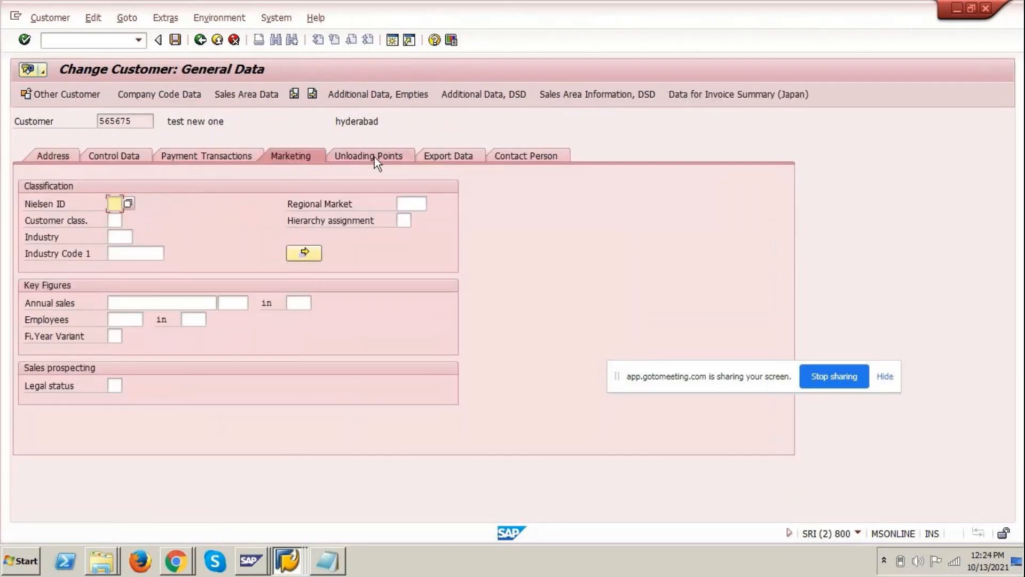
click(374, 157)
click(468, 155)
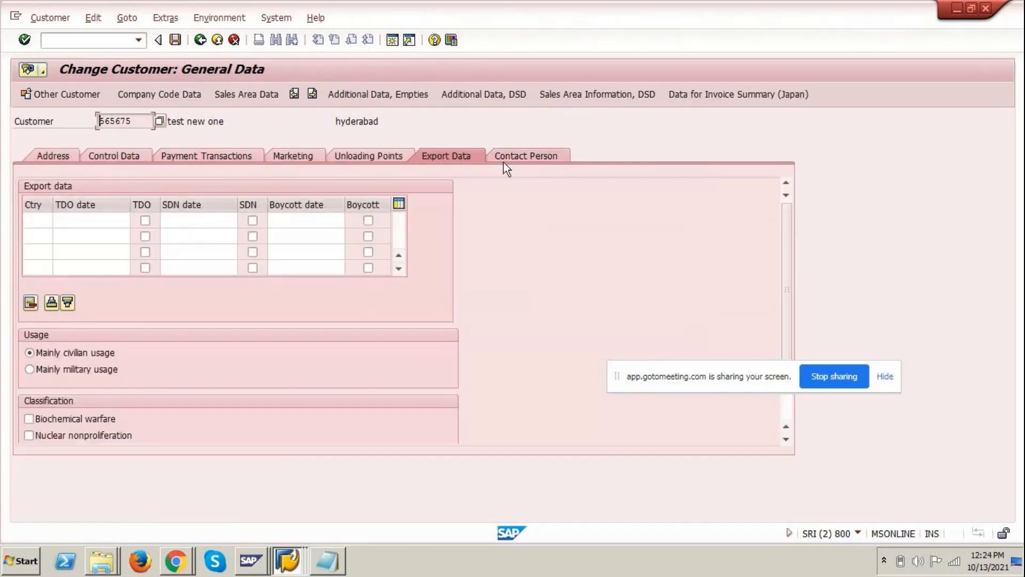
- Highlight the table description "General Data in Customer Master" in the KNA1 results session and return to the table selection screen
right_click(287, 562)
click(298, 529)
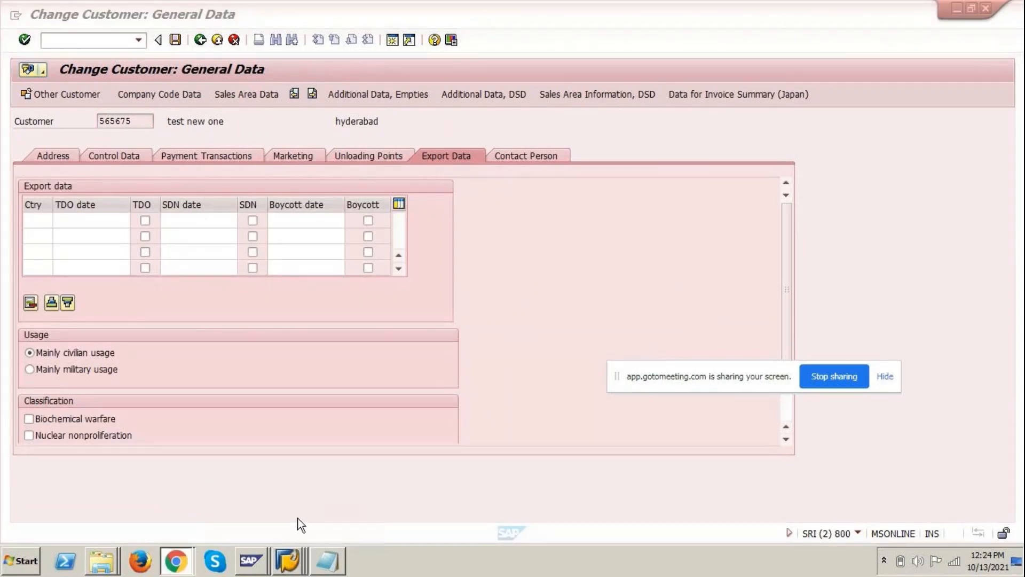
click(294, 566)
click(278, 510)
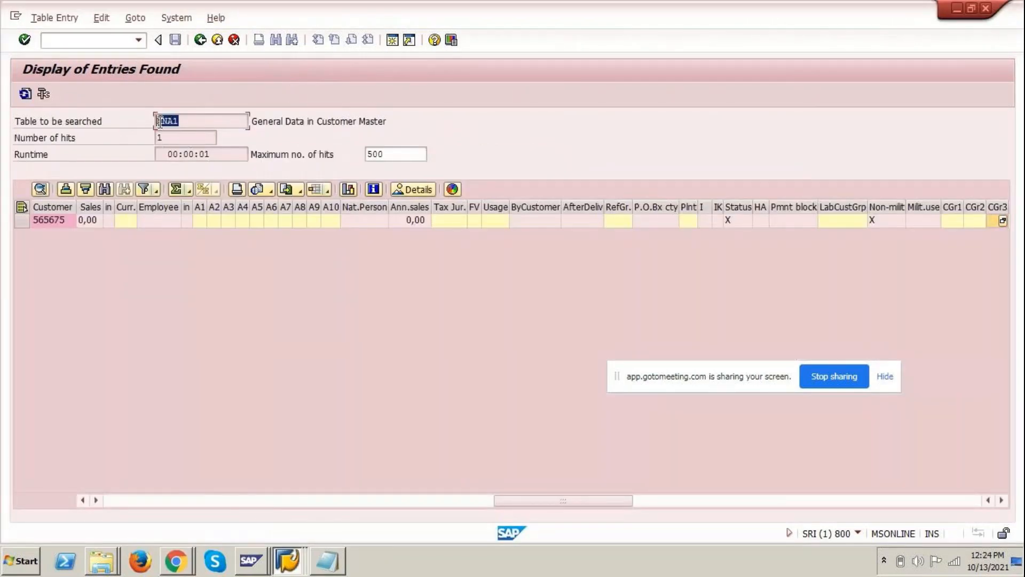
drag(251, 121, 387, 122)
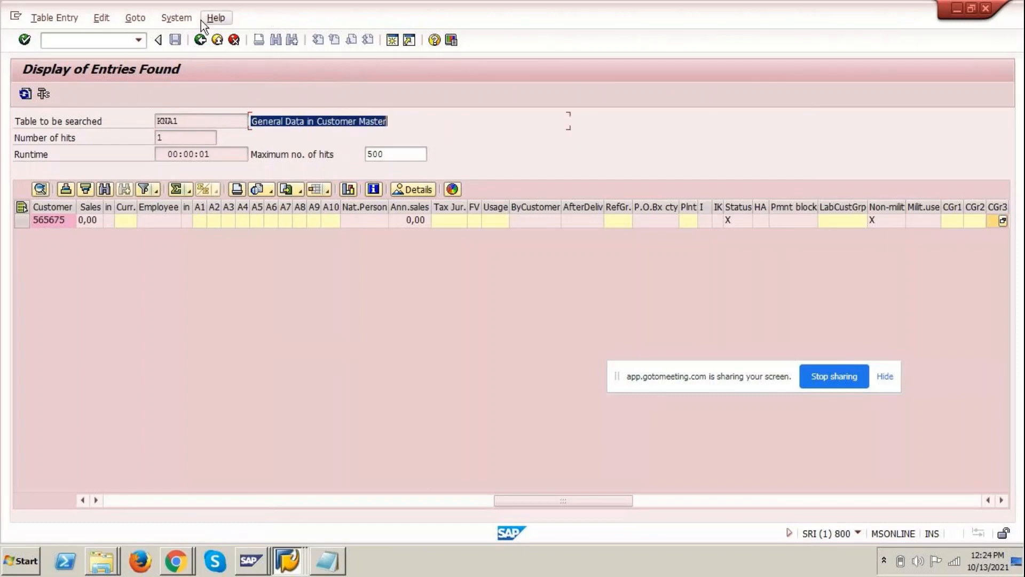
click(199, 41)
click(200, 41)
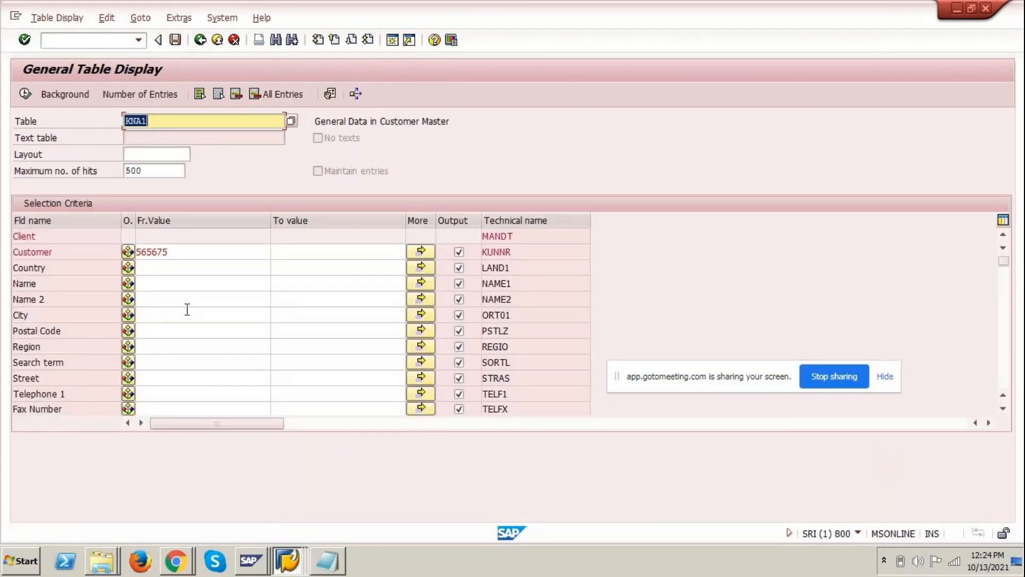
- Switch to the customer change session and show the customer's company code data
mouse_move(289, 561)
click(293, 508)
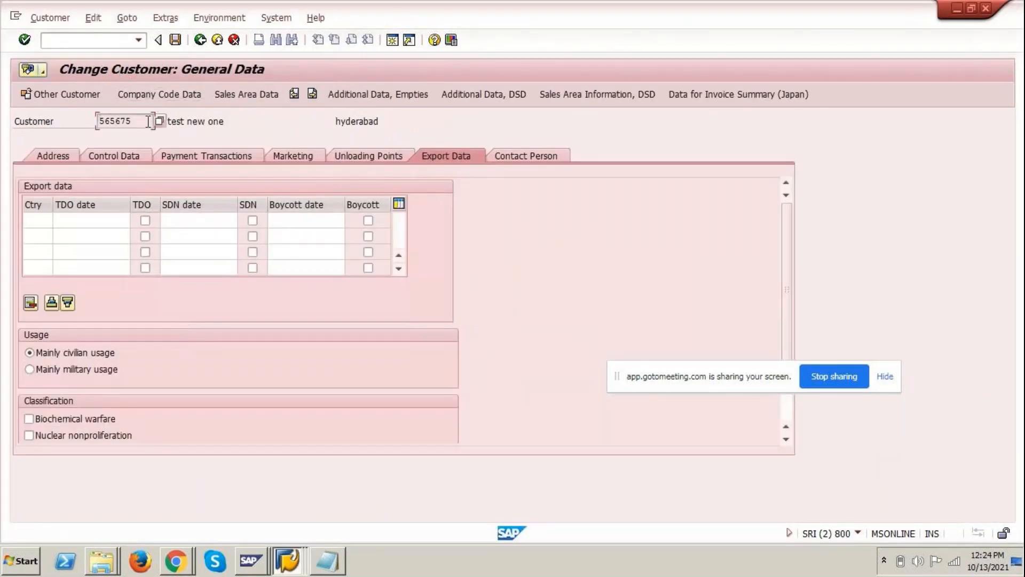
double_click(152, 121)
click(155, 94)
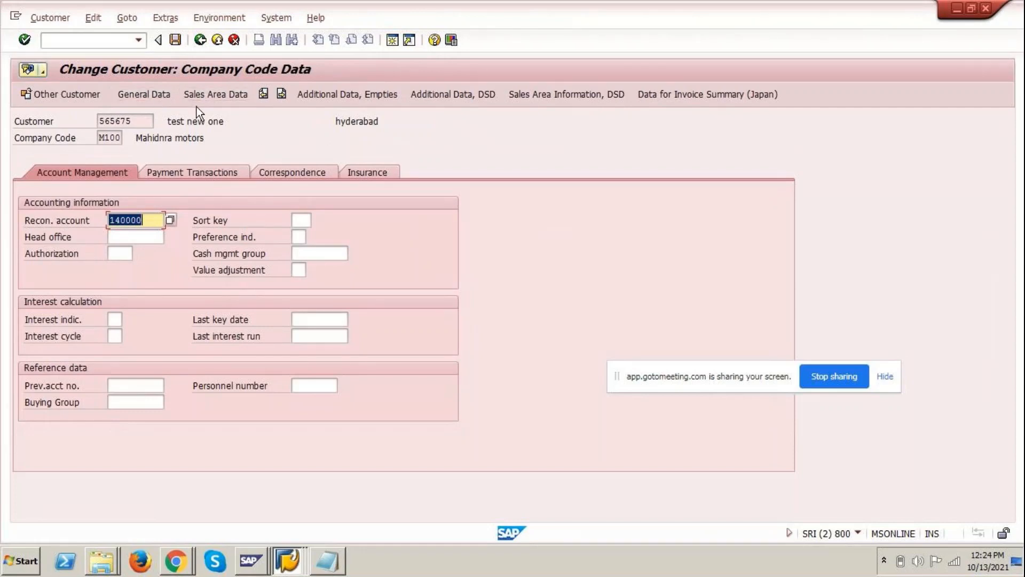
- Load table KNB1 in the General Table Display session and highlight its description "Customer Master (Company Code)"
click(285, 570)
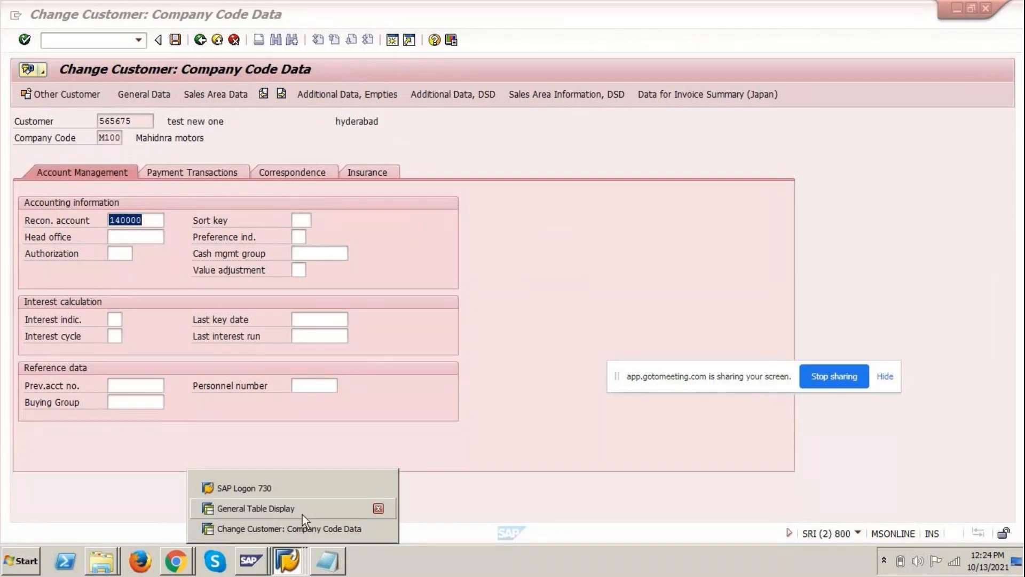
click(255, 508)
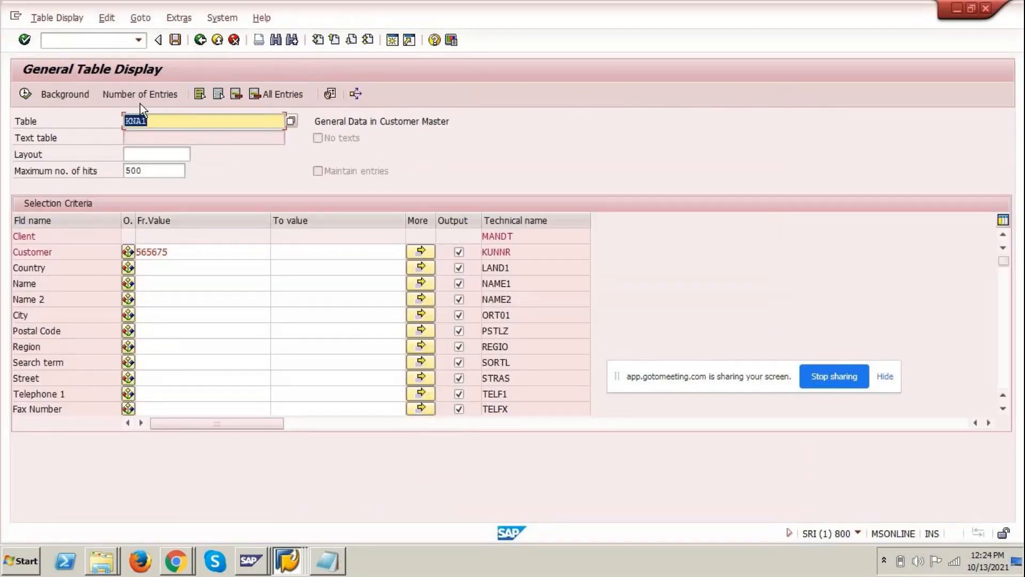
text(knb1)
key(Return)
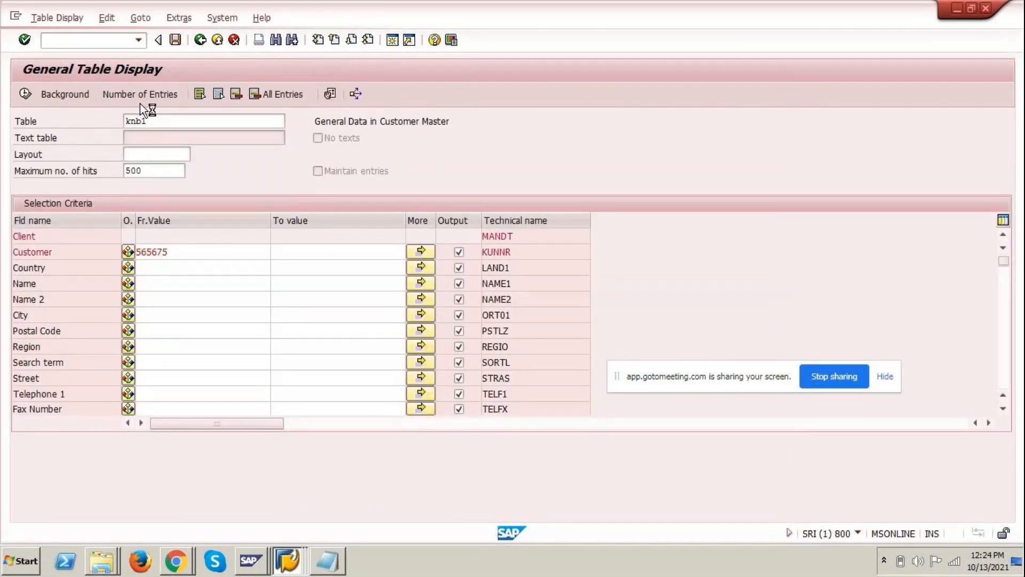
drag(315, 121, 458, 125)
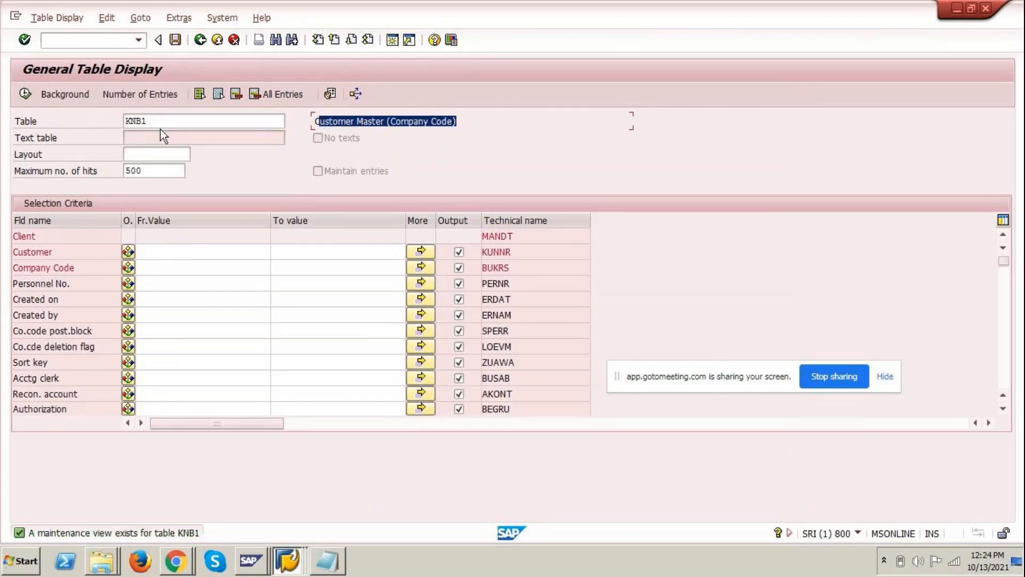
- Check the company code data in the customer change session and return to the General Table Display session
click(293, 546)
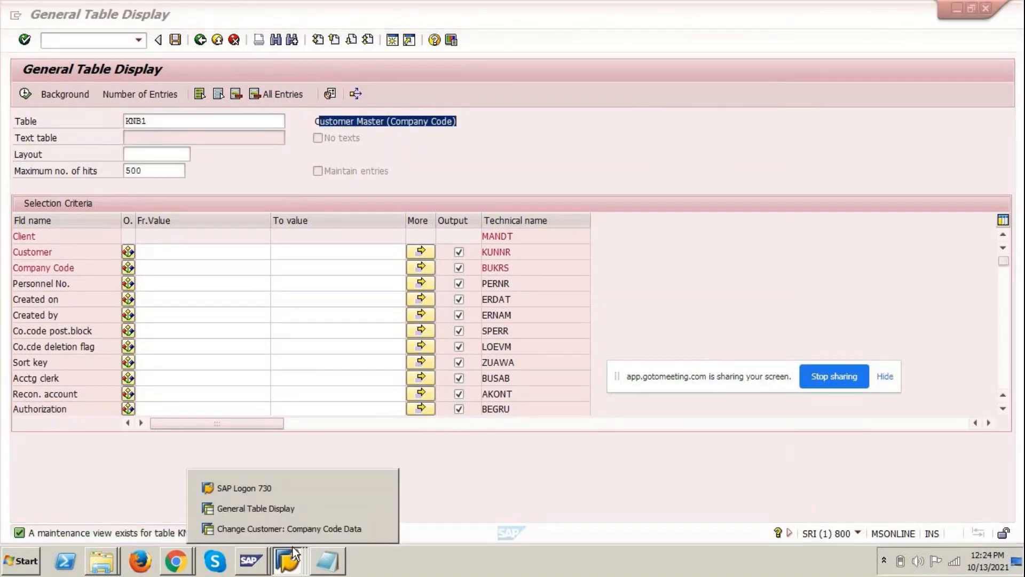
click(289, 529)
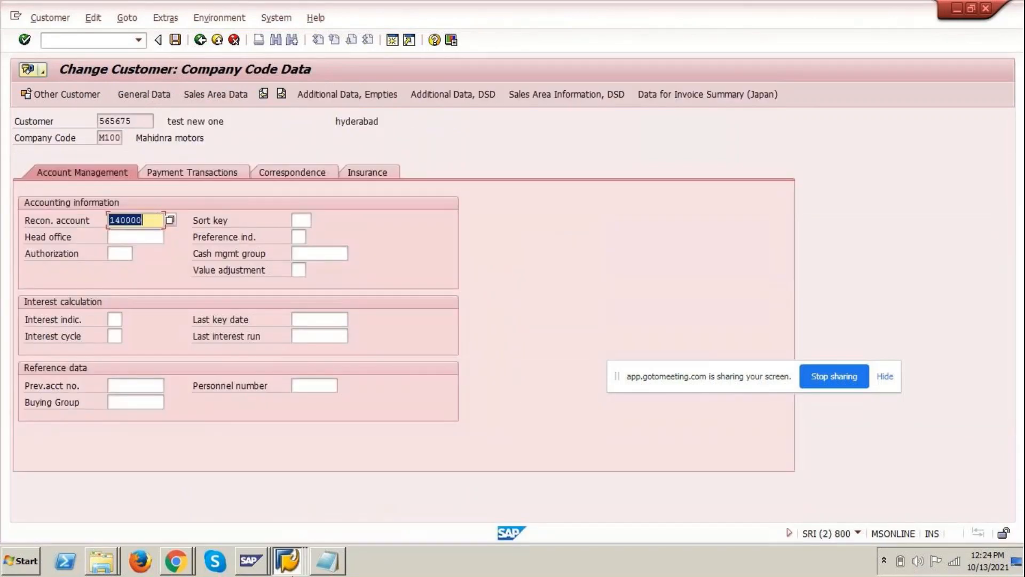
right_click(298, 556)
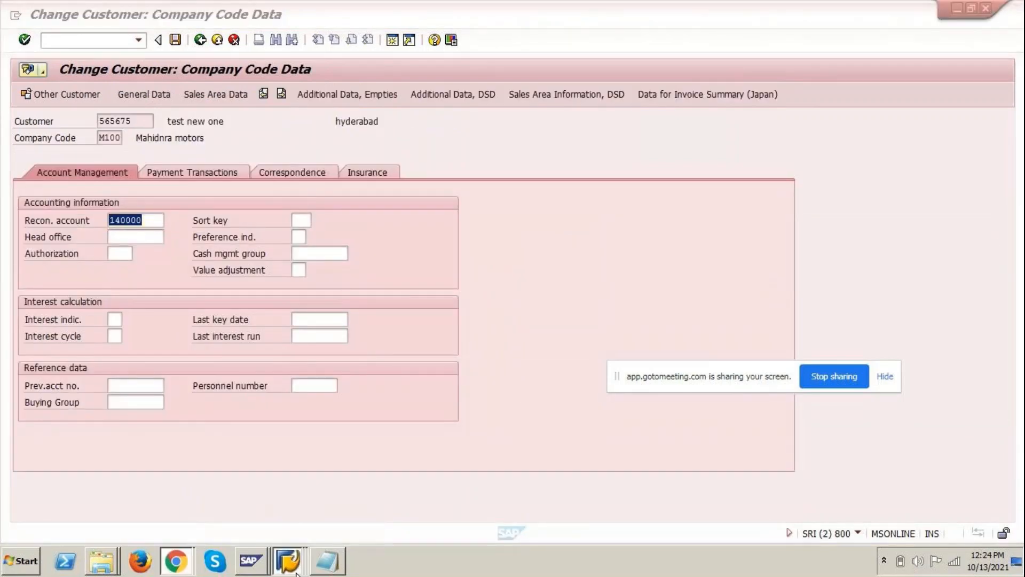
click(293, 560)
click(272, 486)
click(299, 561)
click(293, 505)
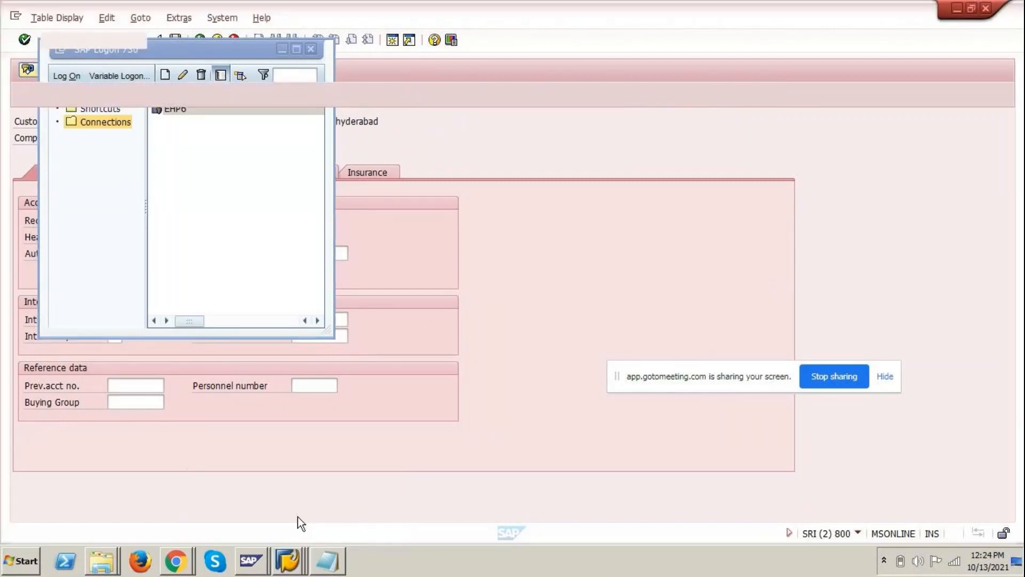
- Filter table KNB1 by the same customer number and display the matching entries
click(142, 252)
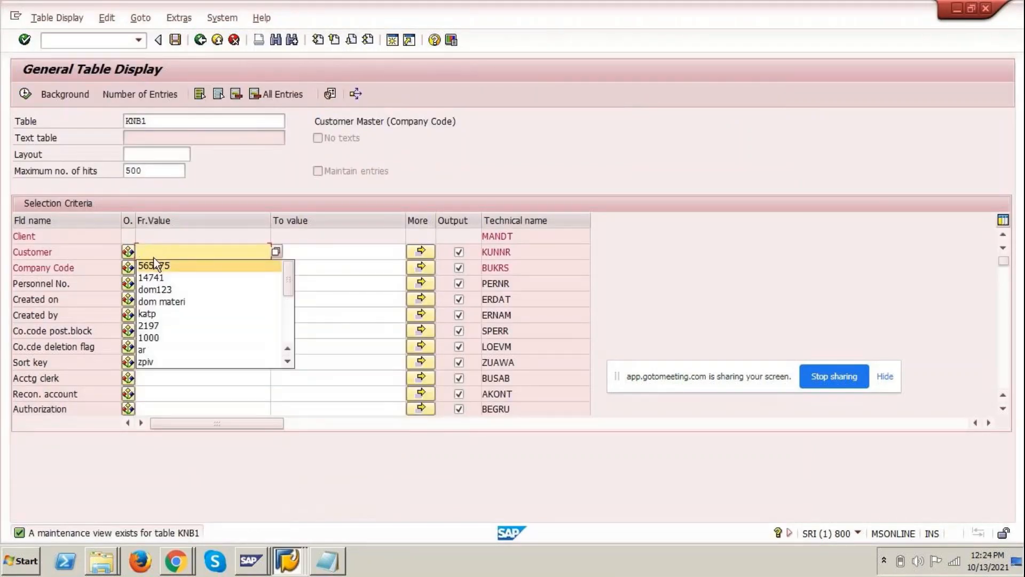
click(146, 253)
text(565675)
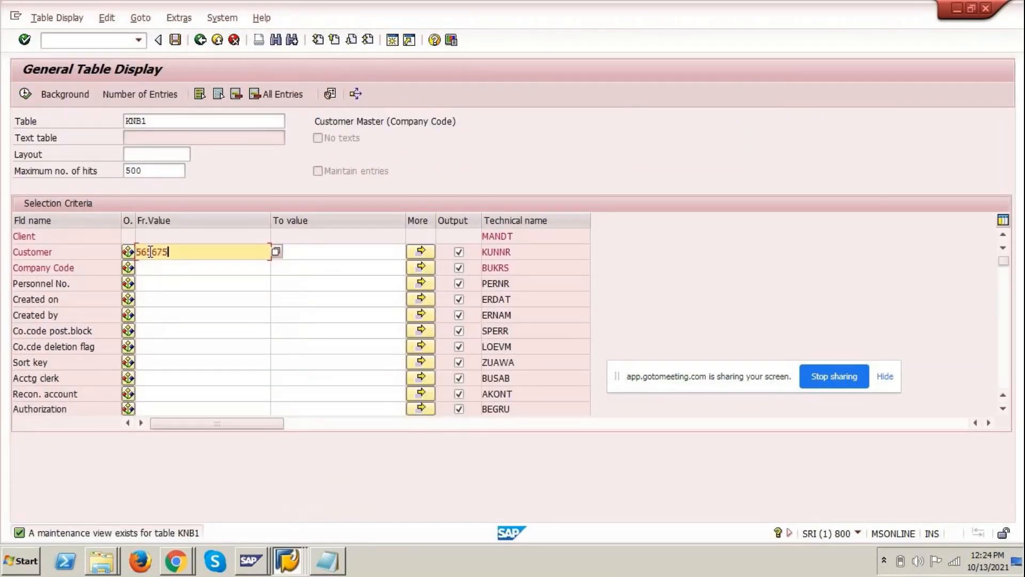
drag(170, 251, 103, 252)
drag(190, 254, 137, 256)
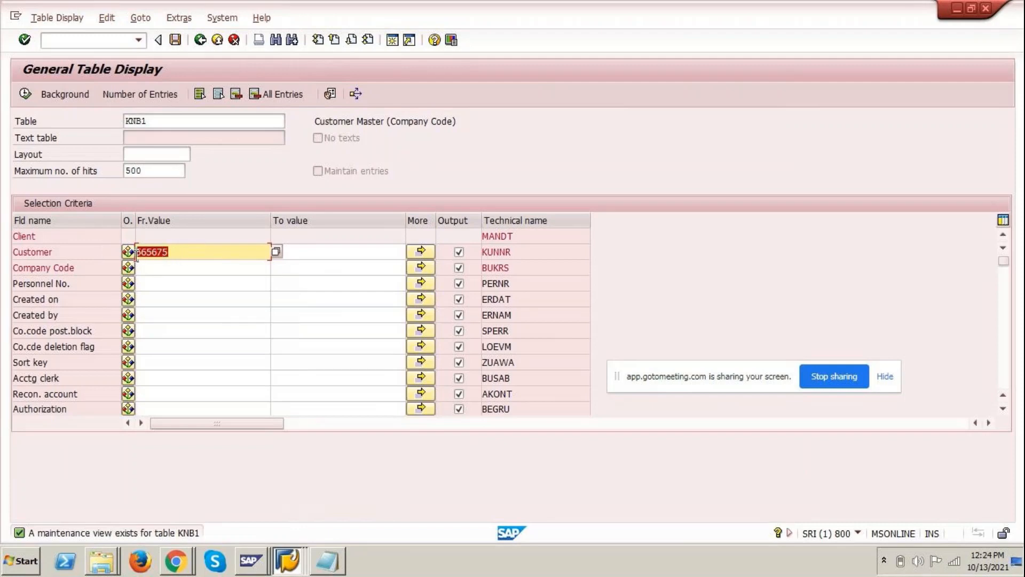
click(26, 93)
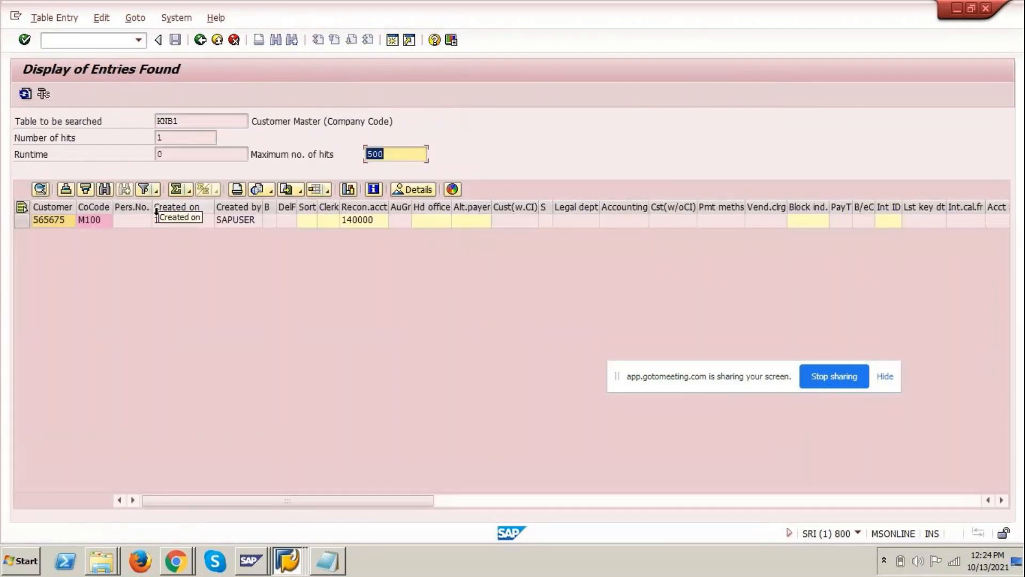
- Examine the company code fields of the customer's KNB1 entry across its columns
click(90, 220)
key(Right)
key(Right)
key(Right)
key(Right)
key(Right)
key(Right)
key(Right)
key(Right)
key(Right)
key(Right)
key(Right)
key(Right)
key(Right)
key(Right)
key(Right)
key(Right)
key(Right)
key(Right)
key(Right)
key(Right)
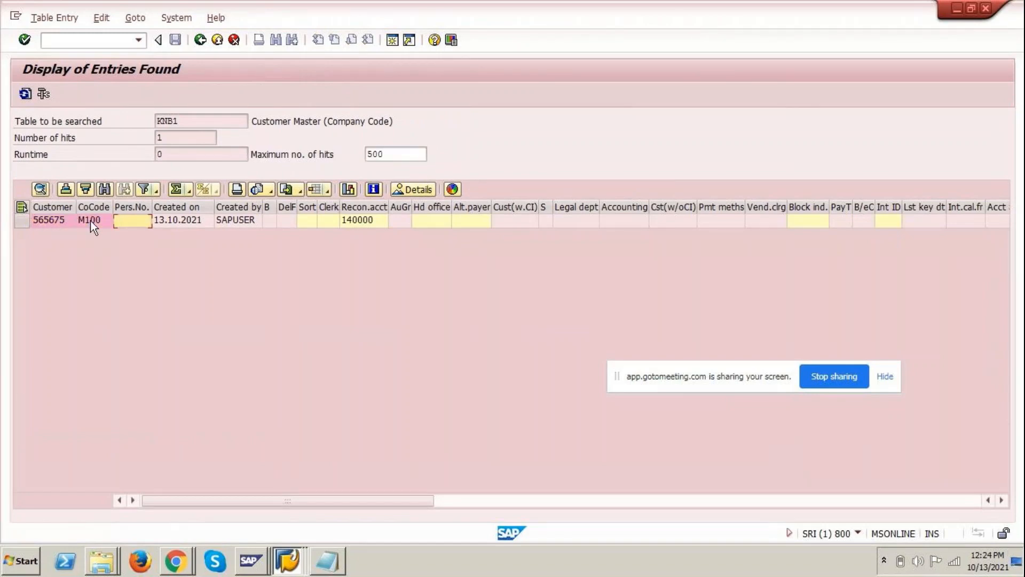
key(Right)
key(Right)
key(Right)
key(Right)
key(Right)
key(Right)
key(Right)
key(Right)
key(Right)
key(Right)
key(Right)
key(Right)
key(Right)
key(Right)
key(Right)
key(Right)
key(Right)
key(Right)
key(Right)
key(Right)
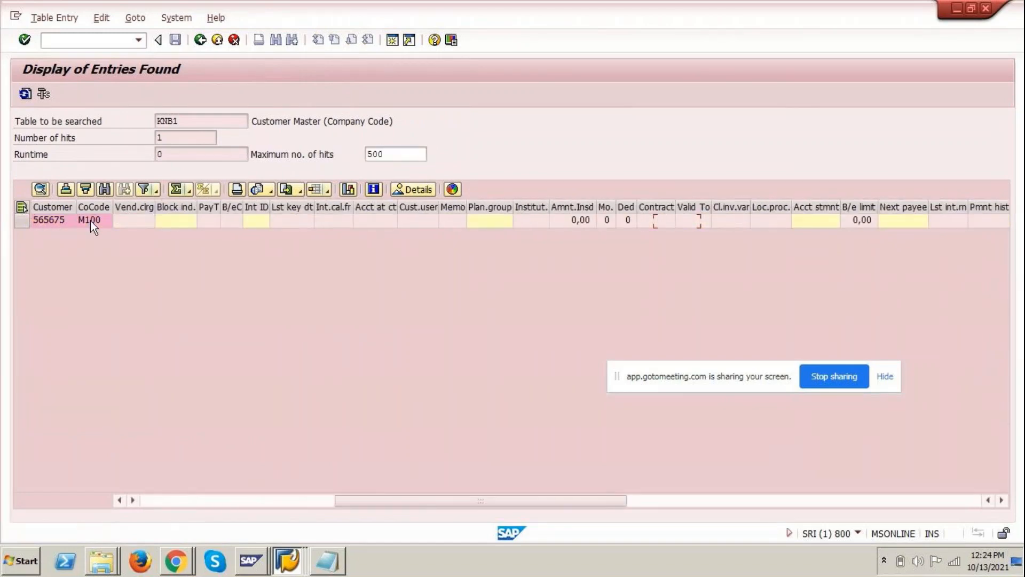
- Return to the table selection screen and load table KNVV
click(202, 48)
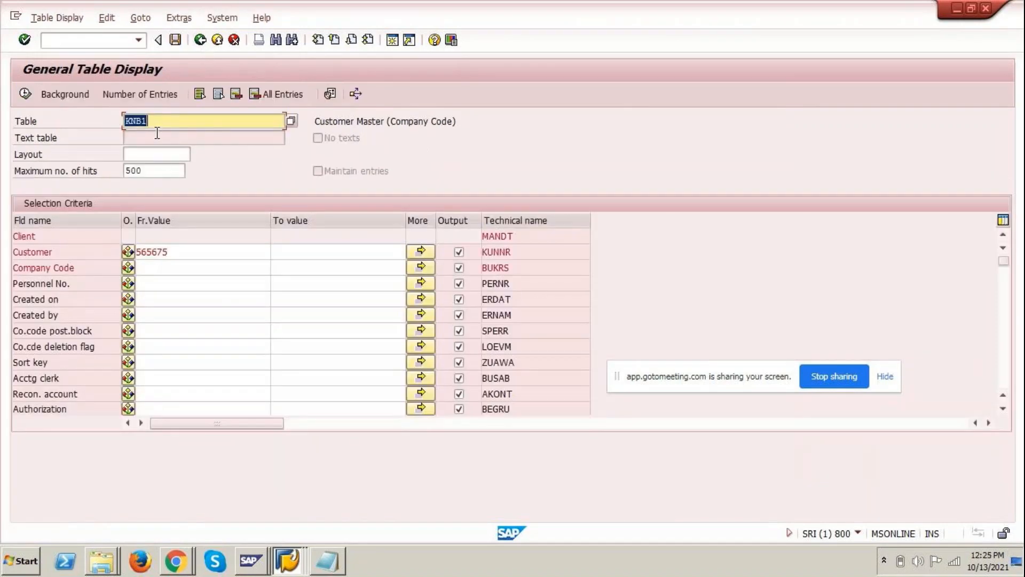
text(knvv)
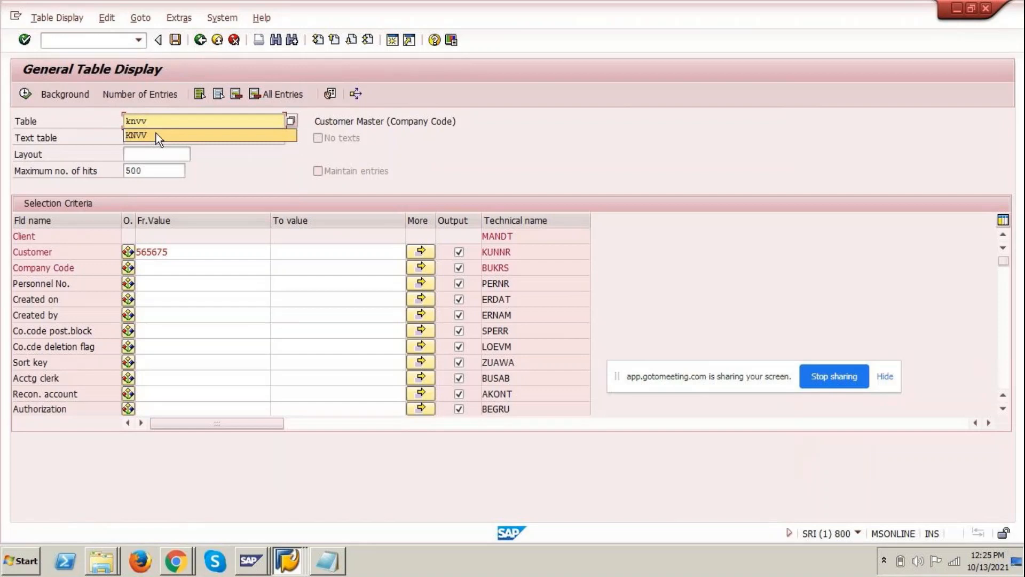
click(156, 134)
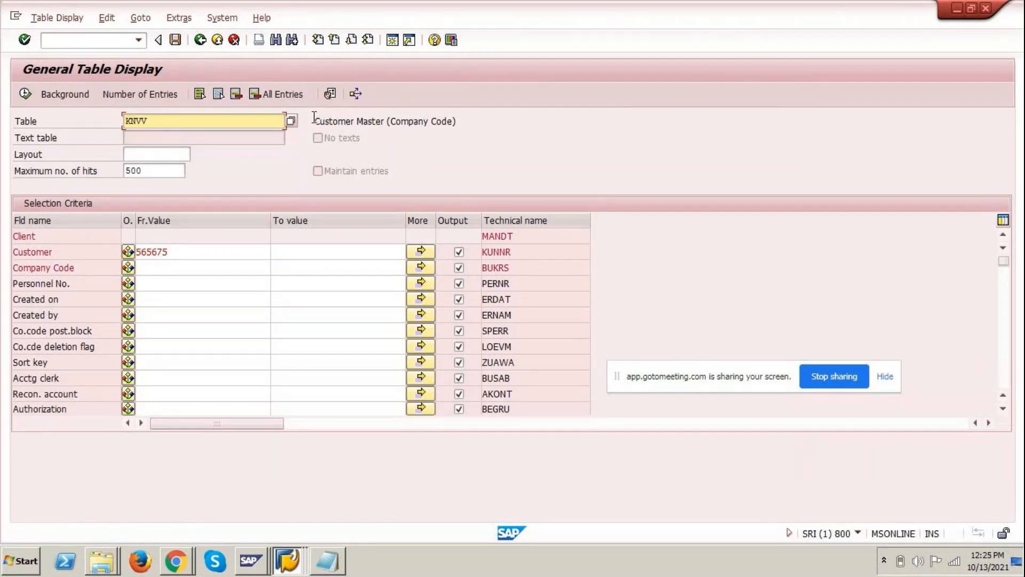
key(Return)
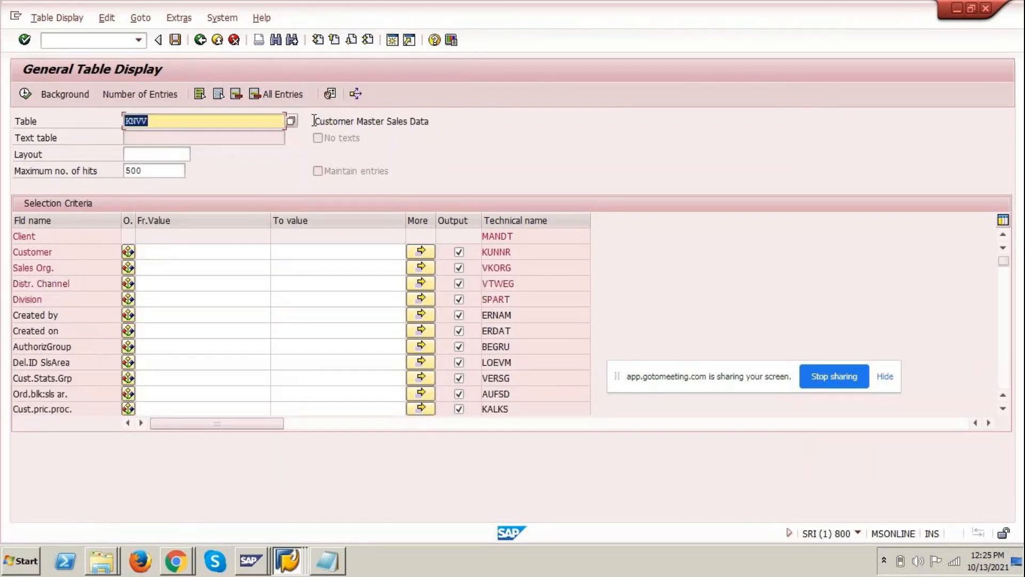
- Filter table KNVV by the same customer number and display the matching entries
drag(312, 122, 453, 126)
click(155, 253)
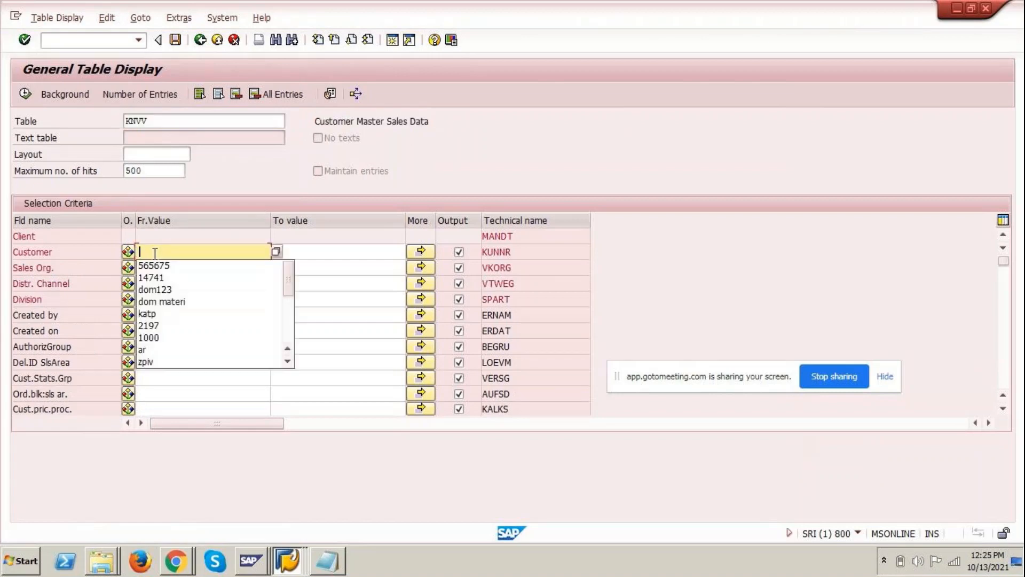
click(156, 266)
click(25, 94)
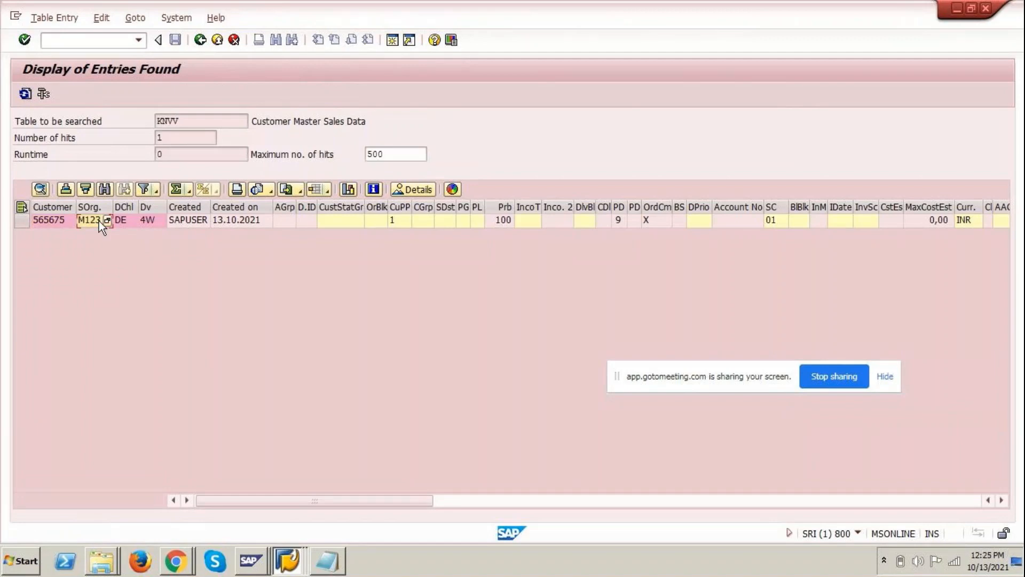
- Examine the sales area fields of the customer's KNVV entry across its columns
scroll(98, 220, right, 20)
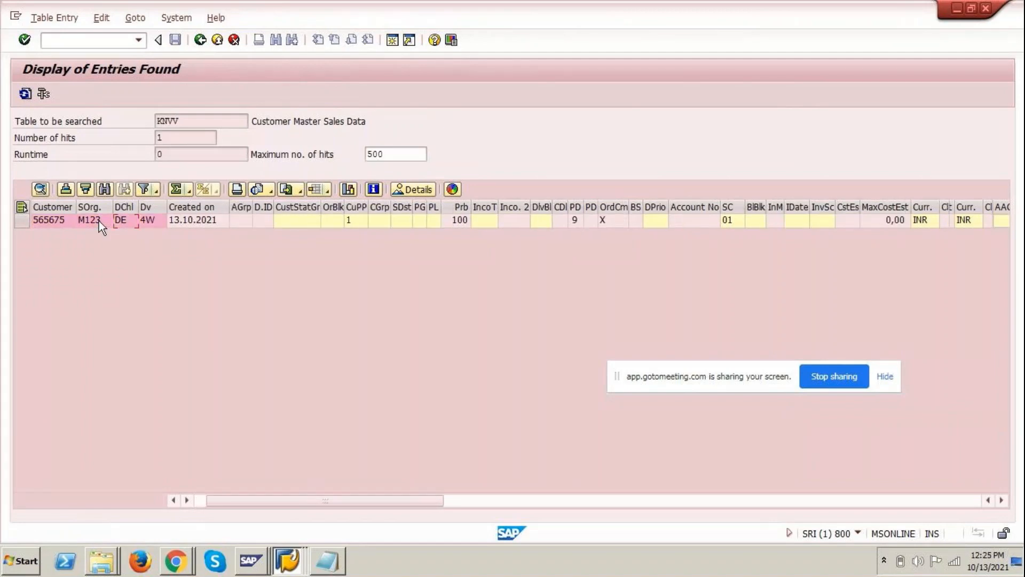
key(Right)
key(Right)
key(Right)
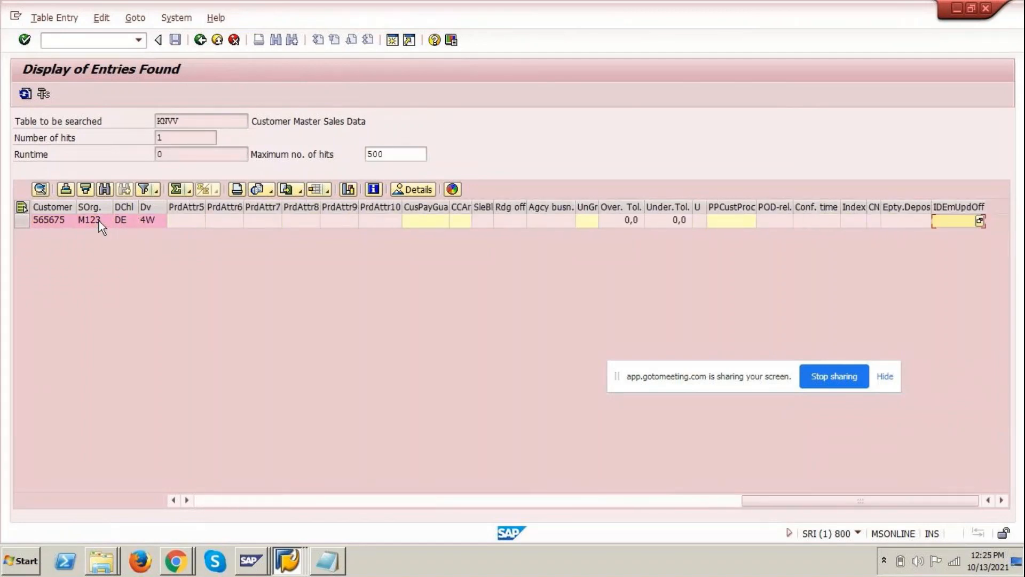
click(218, 503)
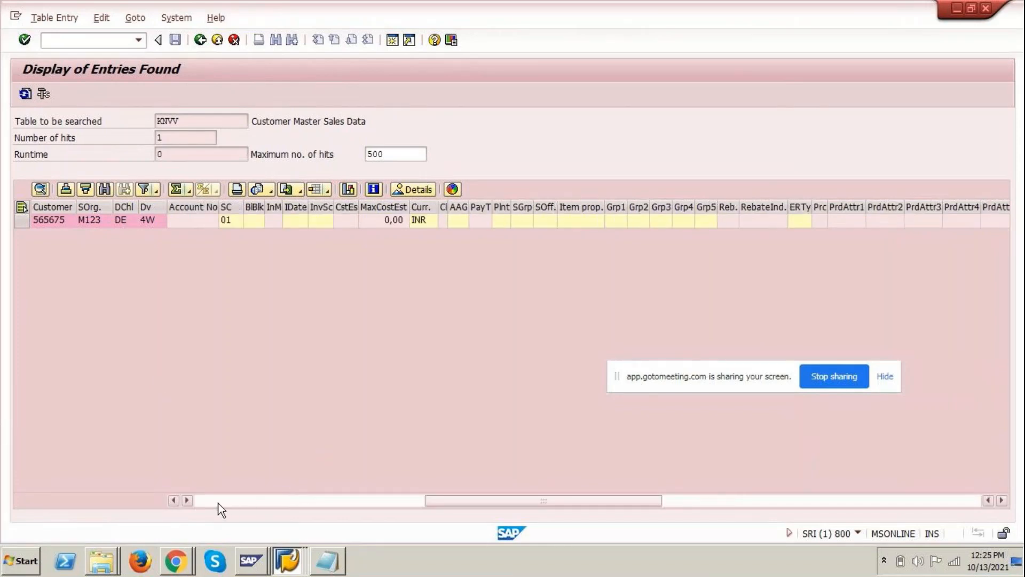
click(218, 503)
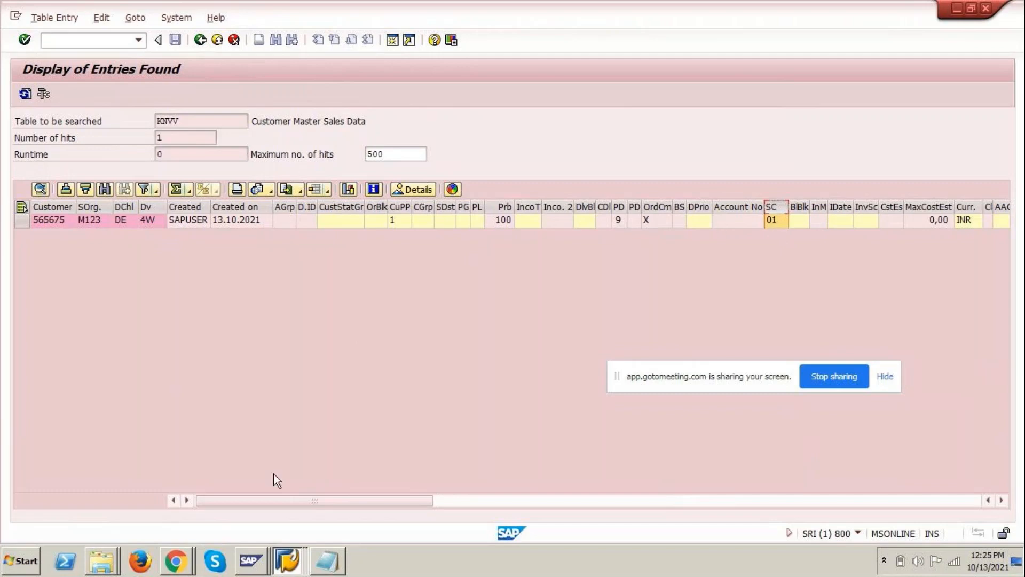
- Check the shipping conditions in the sales area data of the customer change session, and return to the KNVV entry to compare
click(283, 561)
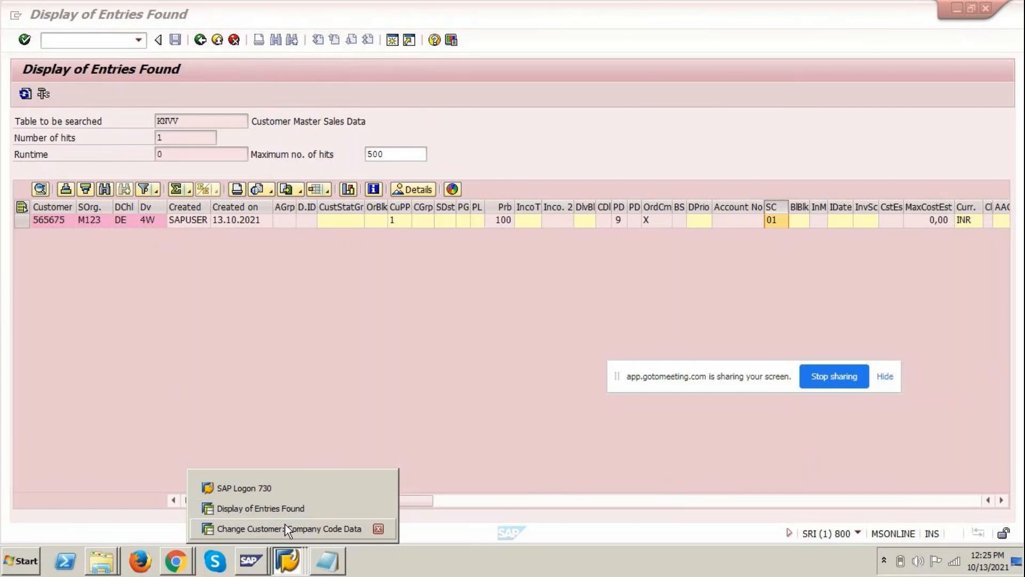
click(286, 528)
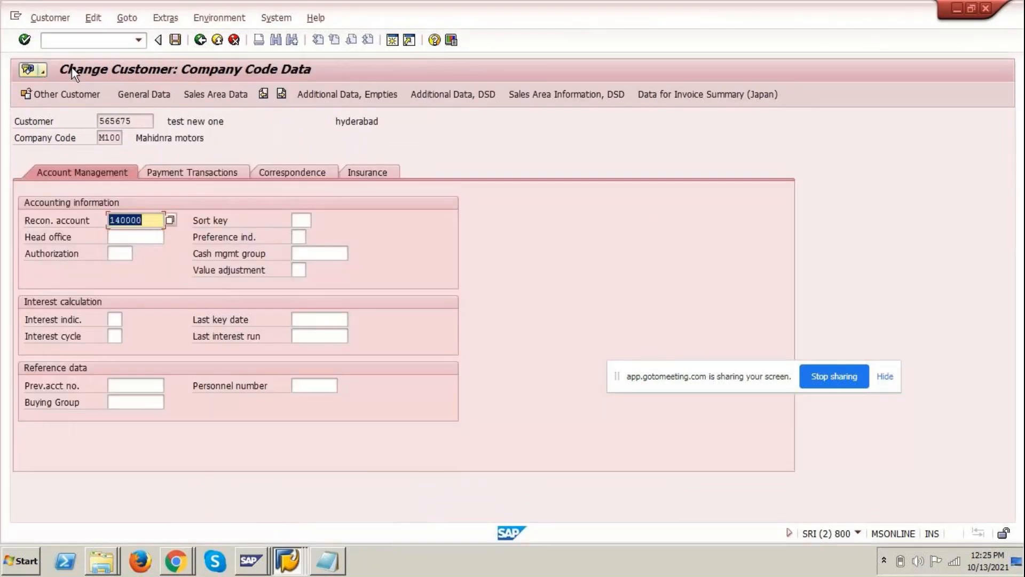
click(207, 92)
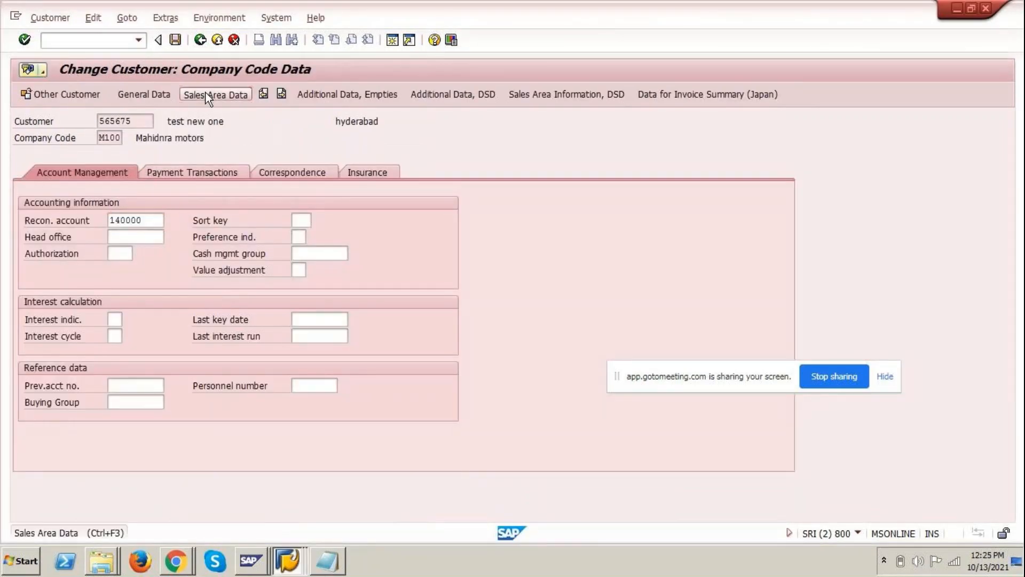
click(97, 206)
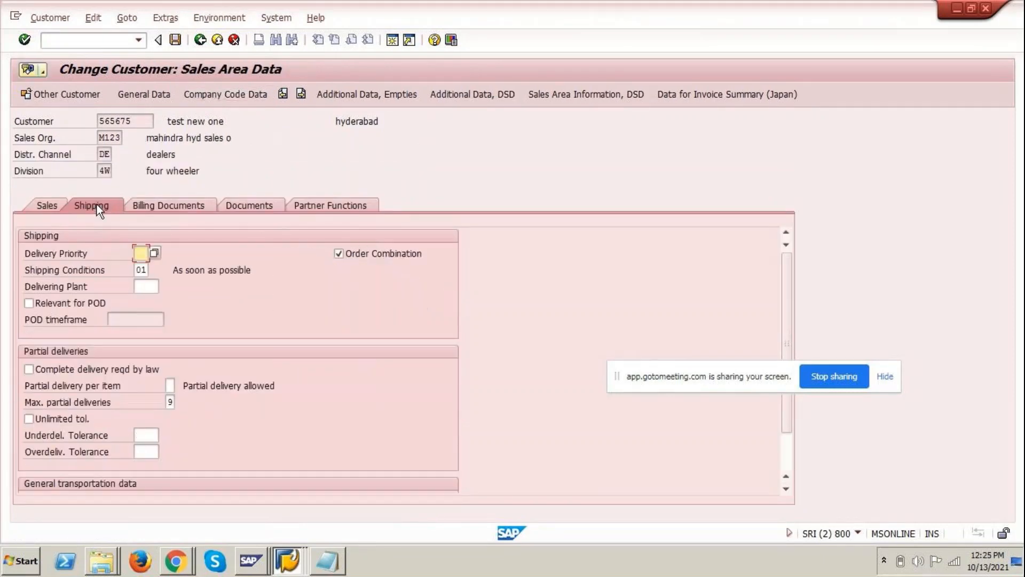
double_click(139, 268)
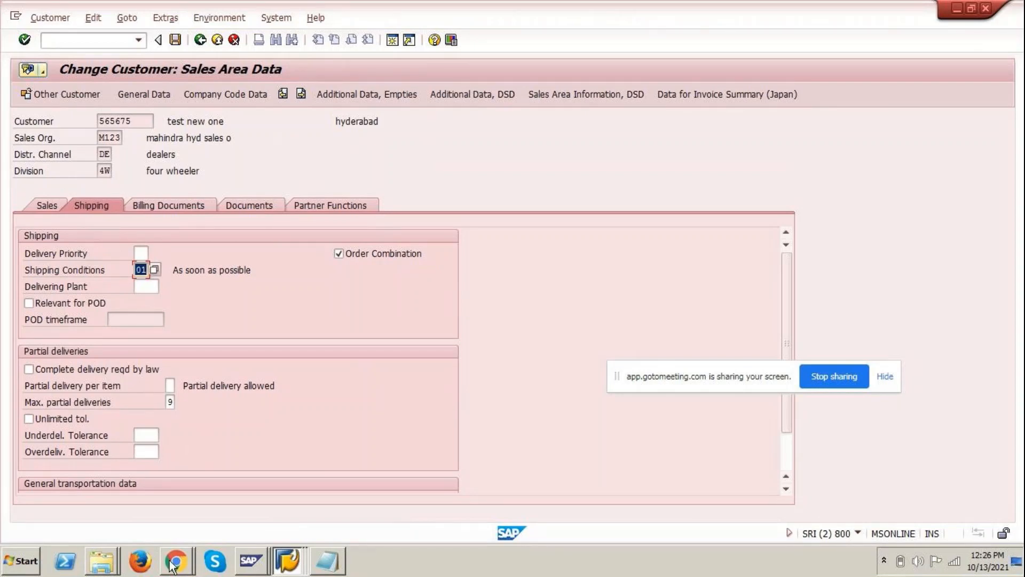
mouse_move(176, 561)
click(288, 561)
click(292, 507)
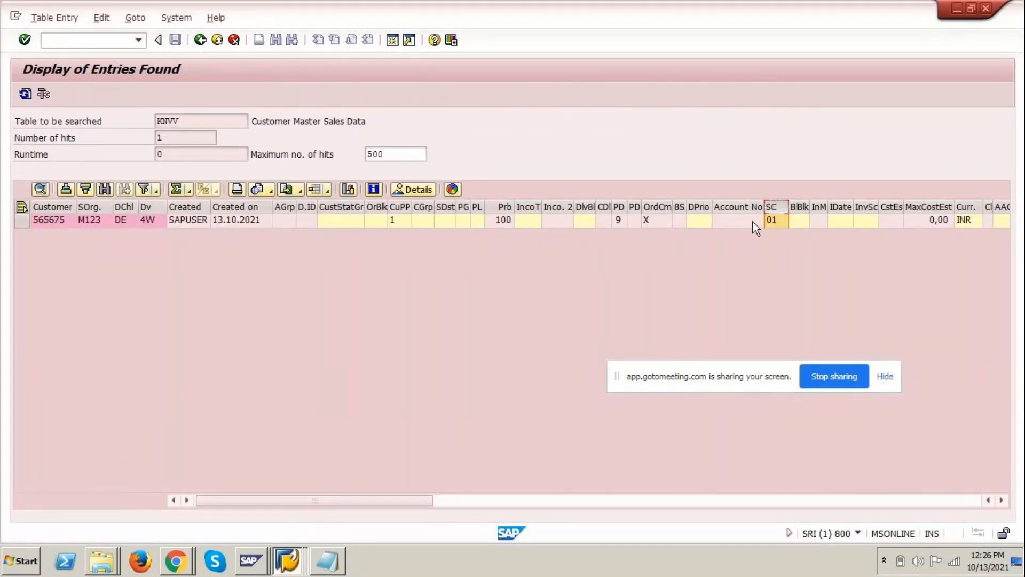
- Set the customer's shipping conditions to 02 in the sales area shipping data and save the change
click(287, 560)
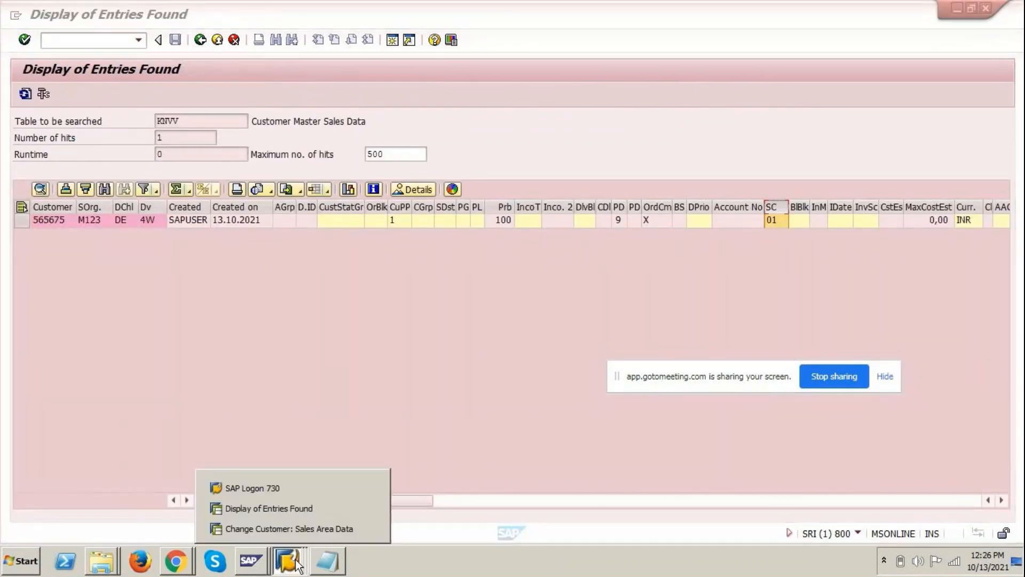
click(302, 528)
click(140, 270)
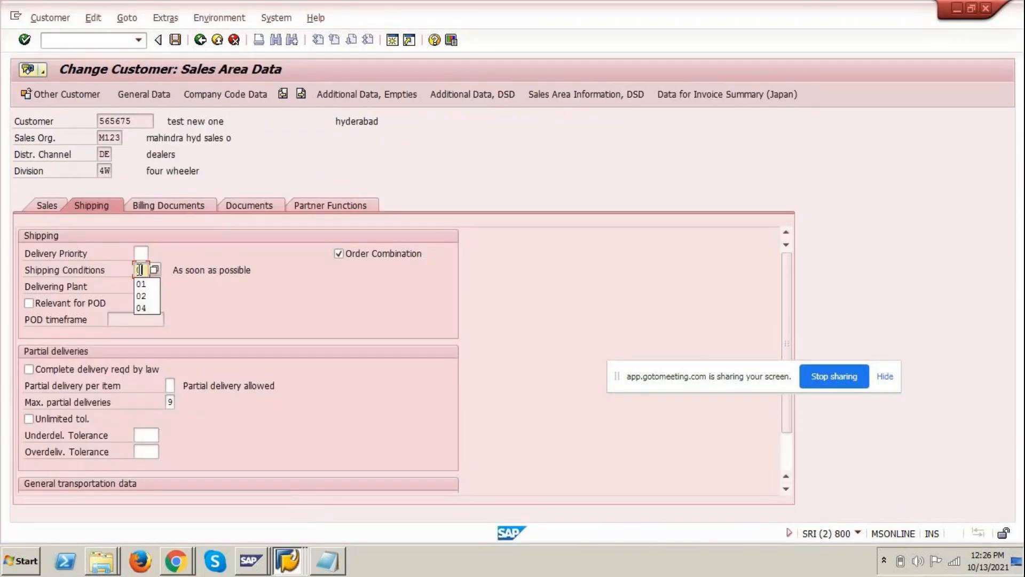
text(02)
key(Return)
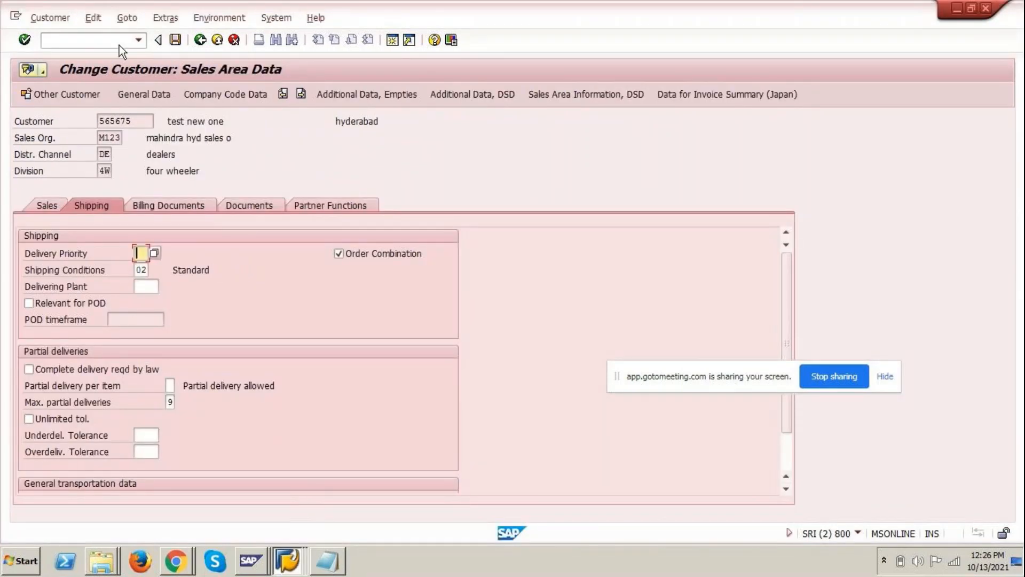
click(175, 42)
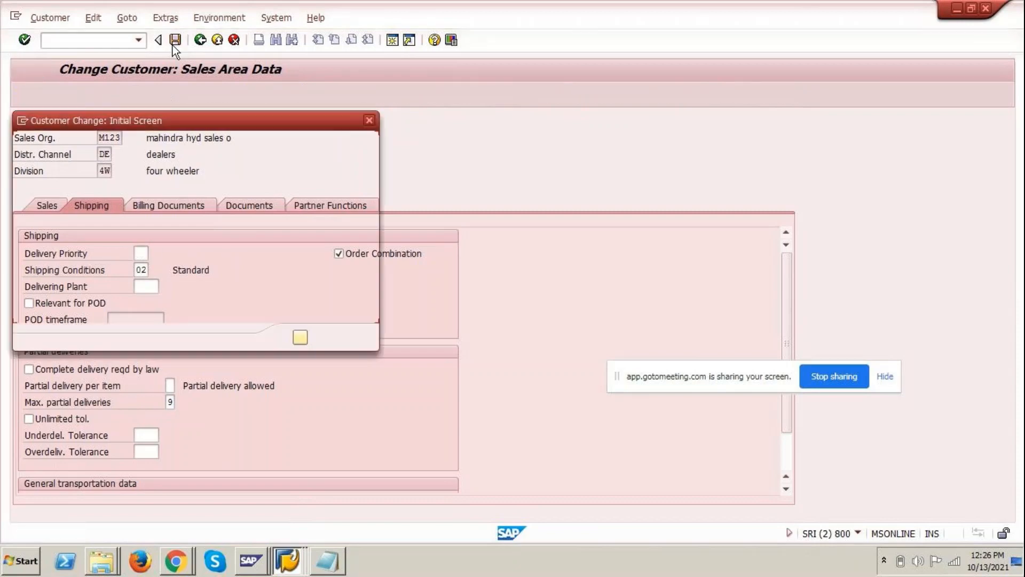
- Switch back to the table entries session and restart General Table Display with table KNVV loaded
click(297, 567)
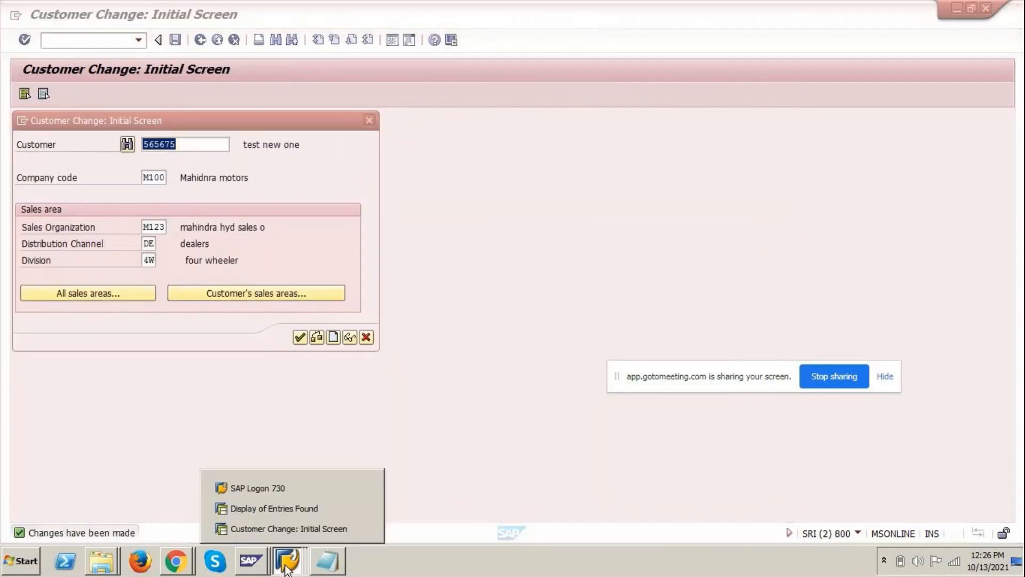
click(300, 509)
click(103, 41)
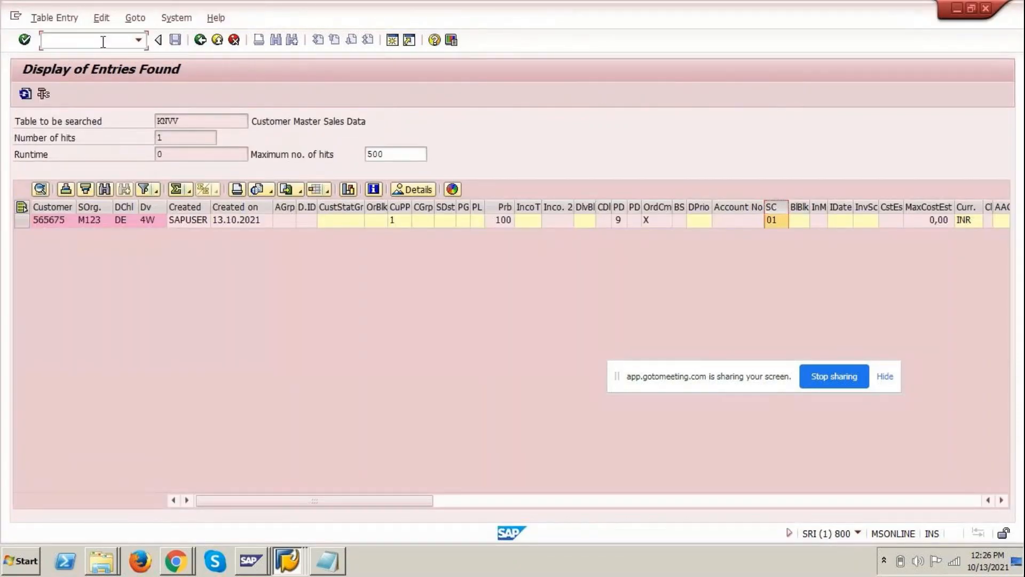
text(/nxd03)
key(Return)
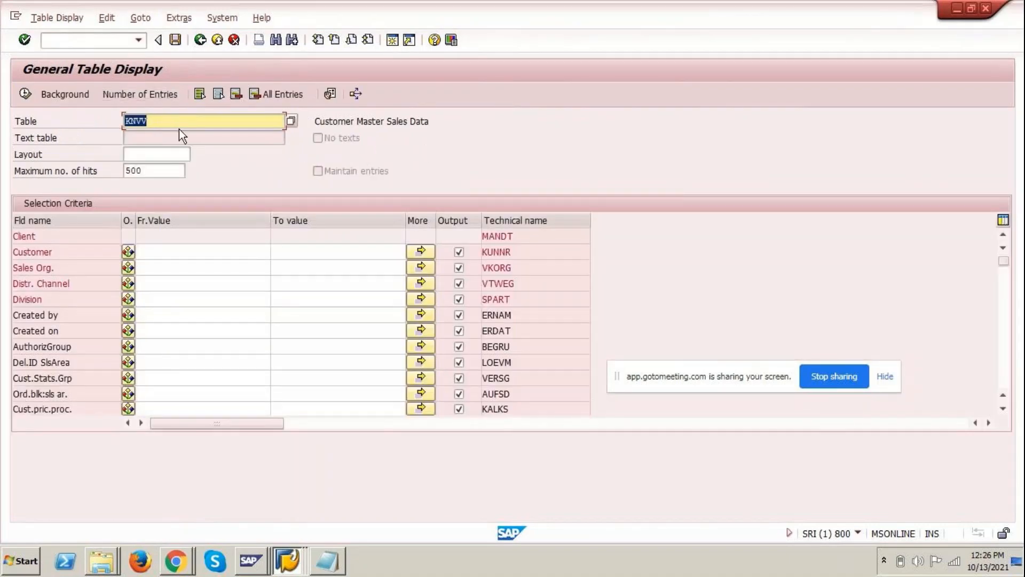
key(Return)
- Display the KNVV entries for the customer number again and check the shipping conditions column
click(151, 250)
click(145, 264)
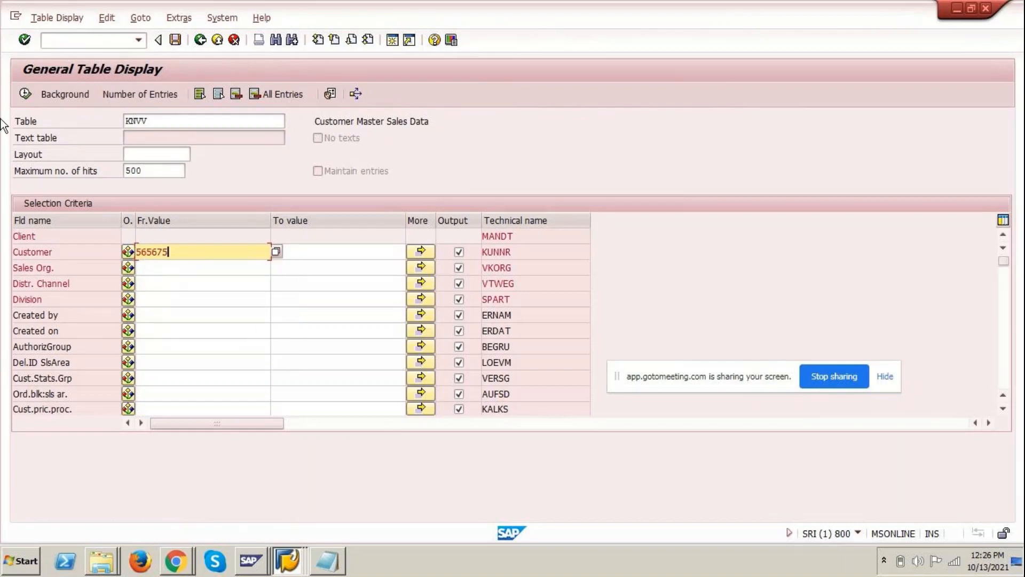
click(24, 94)
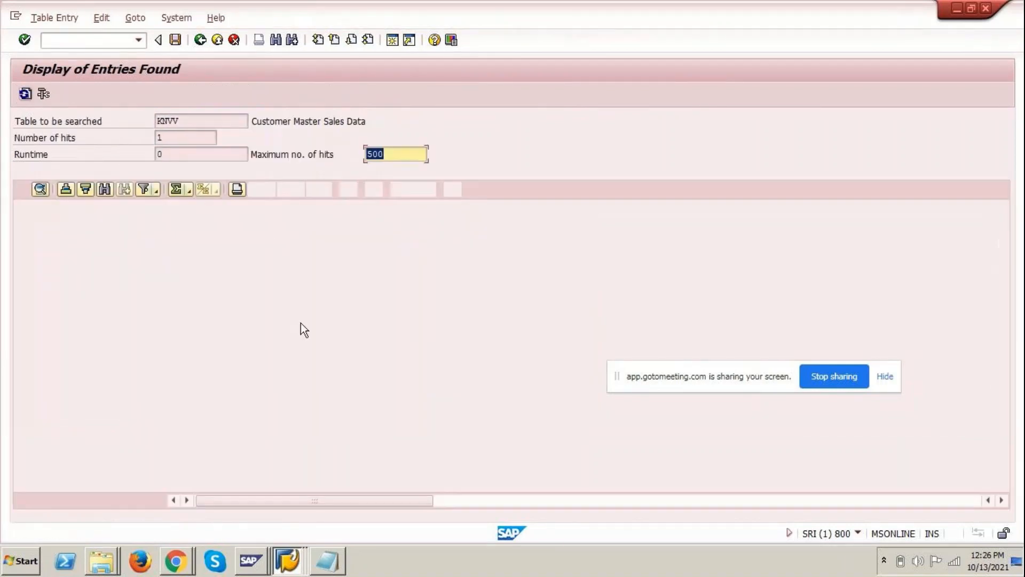
click(777, 223)
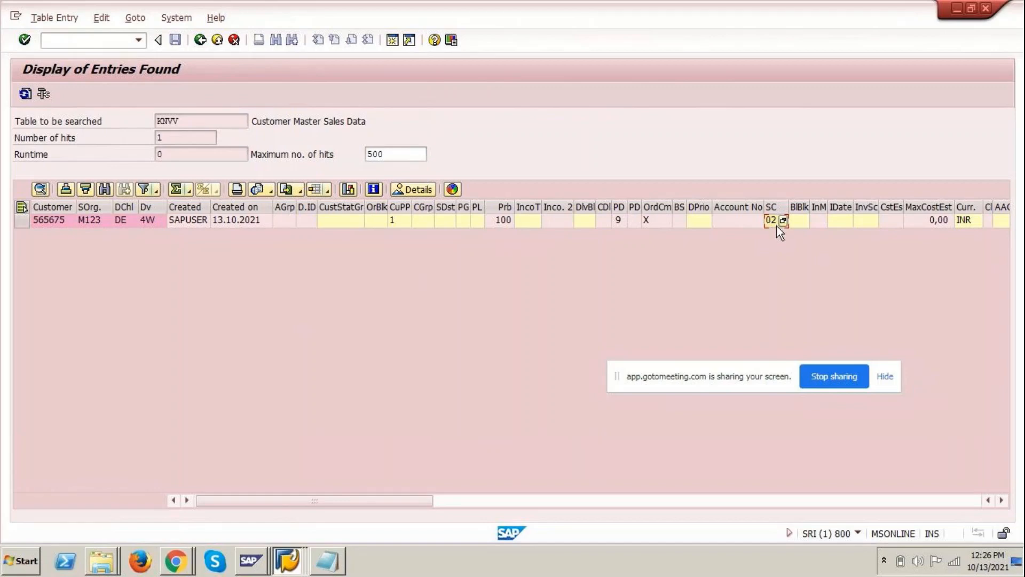
- Leave the KNVV entries and view the customer's partner functions in the sales area data of the customer change session
click(201, 40)
click(291, 568)
click(280, 528)
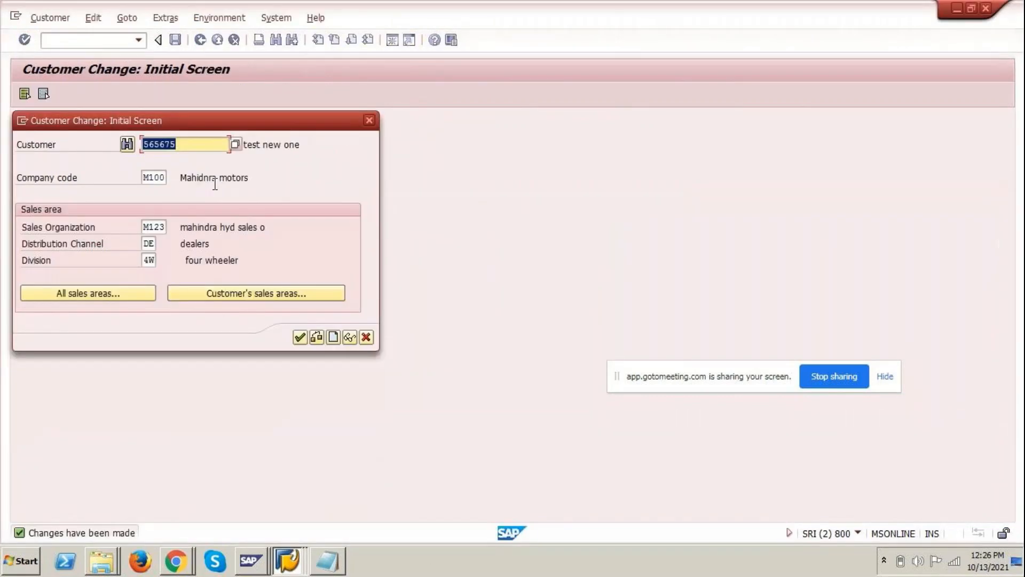
click(297, 340)
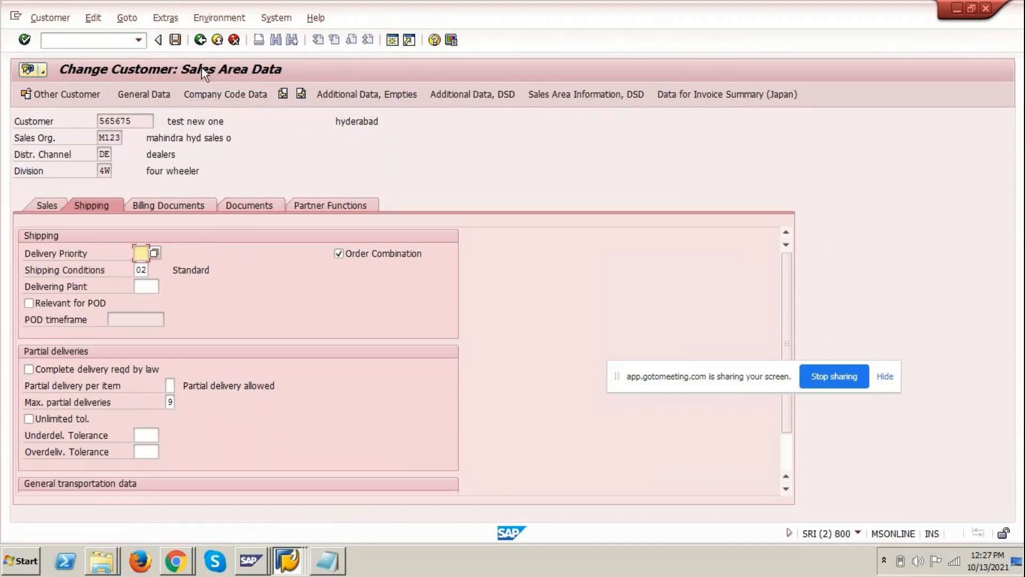
click(331, 206)
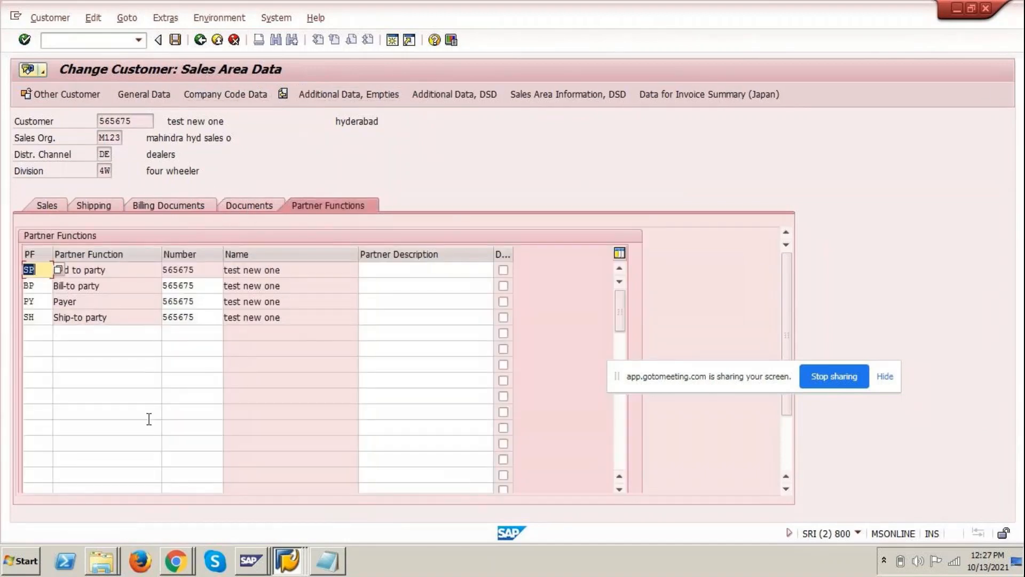
- Switch to the General Table Display session and load table KNVP
click(287, 561)
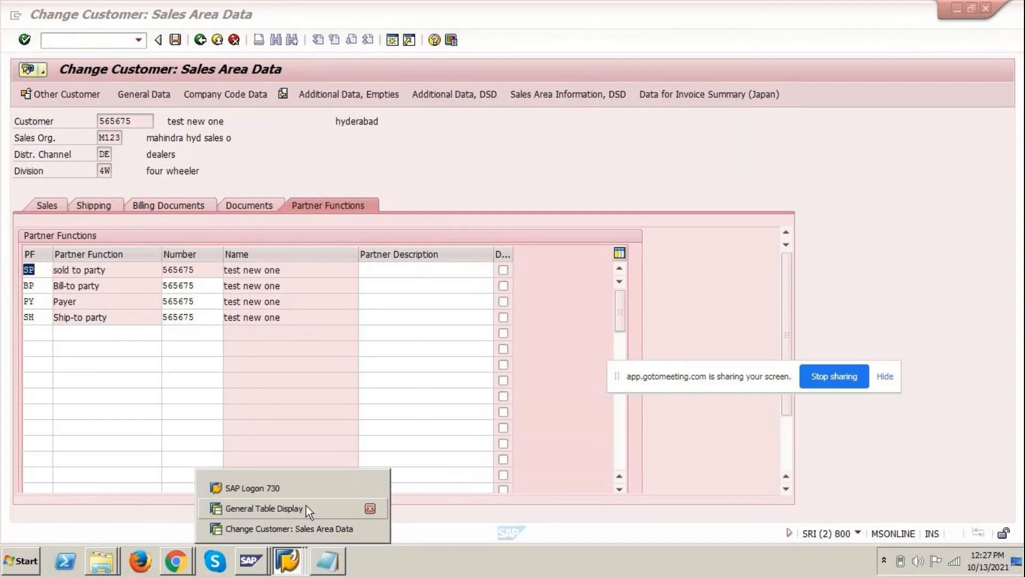
click(306, 505)
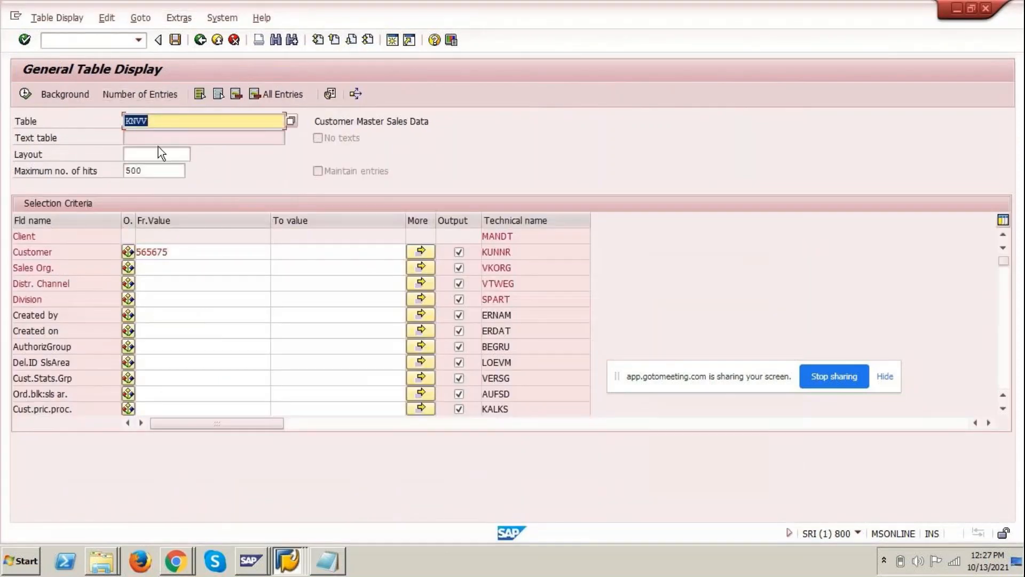
click(157, 120)
key(BackSpace)
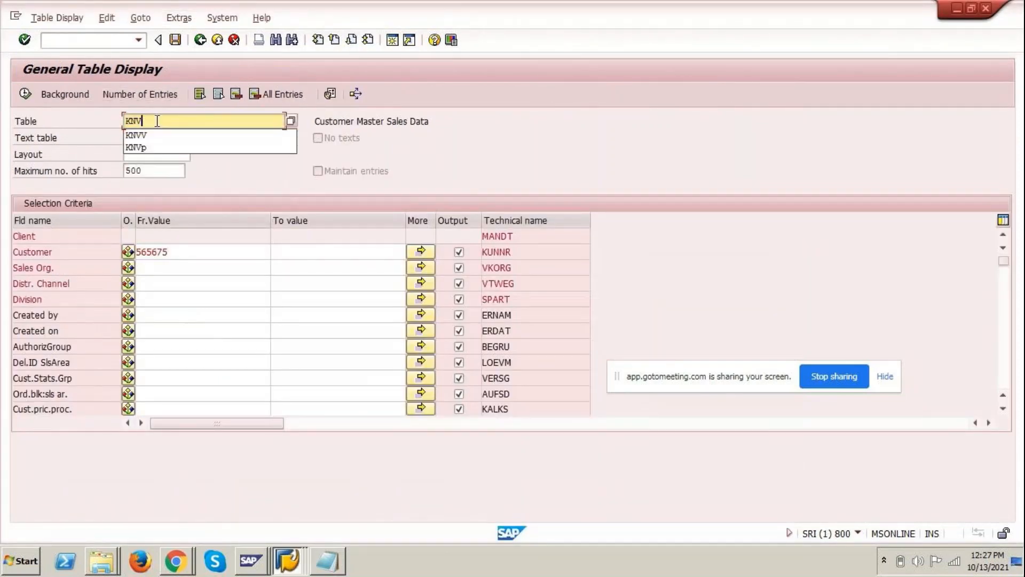
text(p)
key(Return)
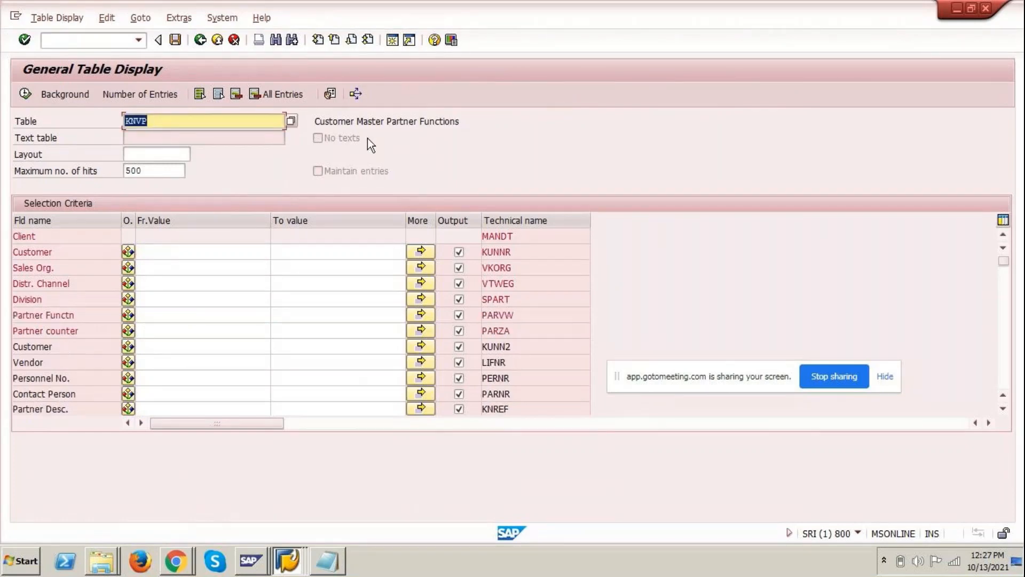
drag(319, 120, 457, 121)
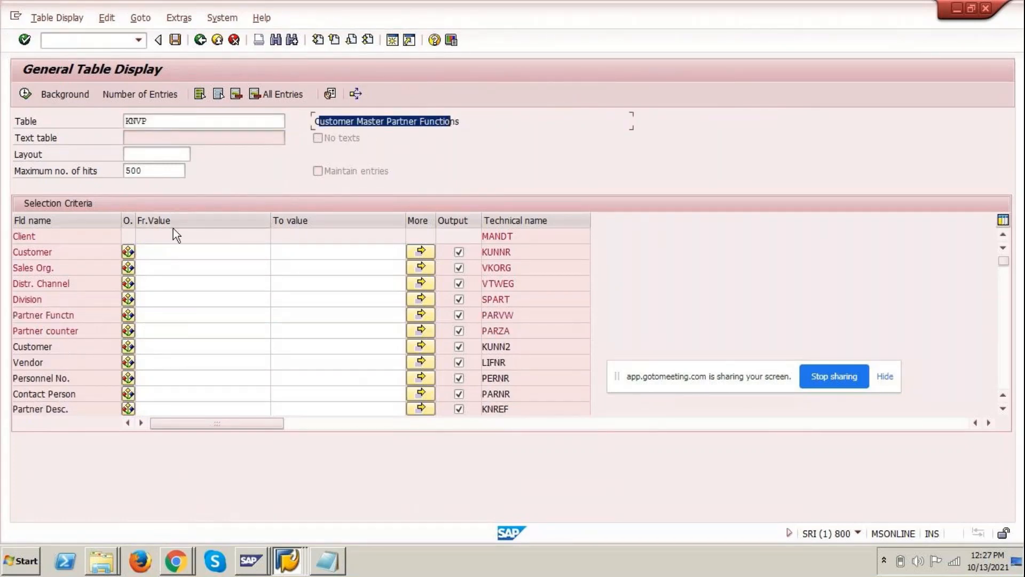
- Filter table KNVP by the customer number and display the matching entries
click(160, 255)
click(156, 263)
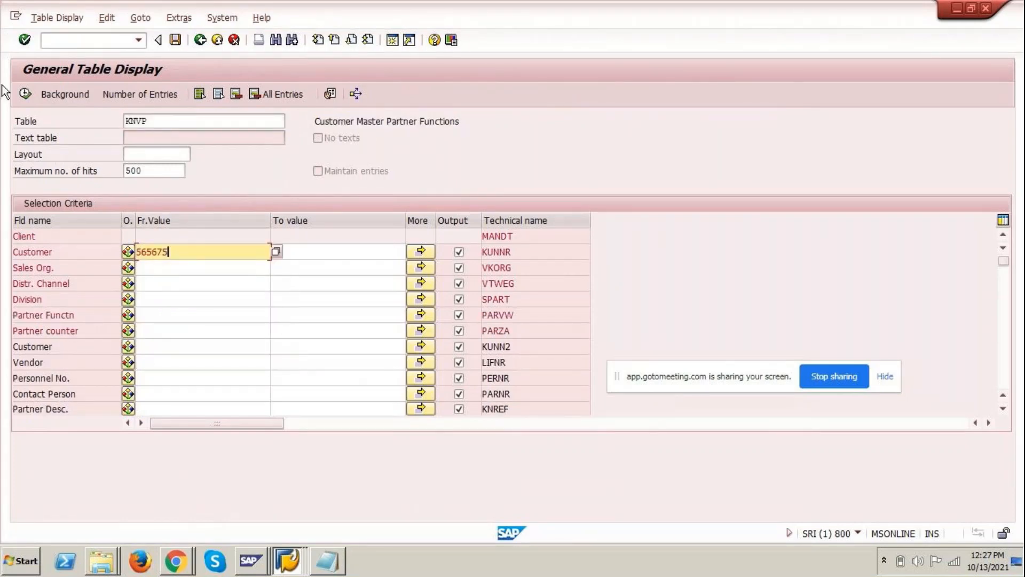
click(27, 95)
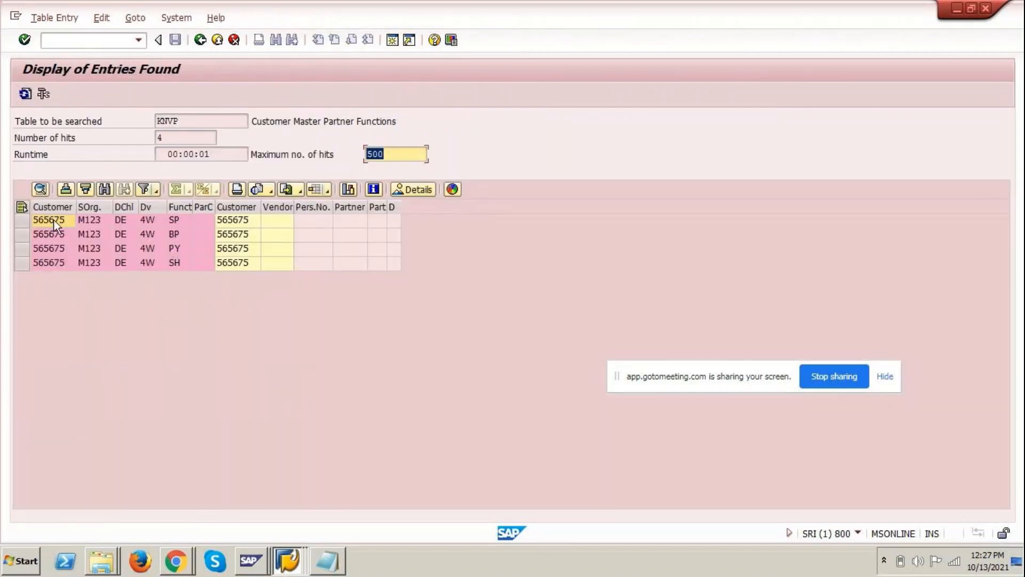
- Examine the customer and partner function values of the SP, SH, BP and PY rows in KNVP
click(56, 224)
click(174, 220)
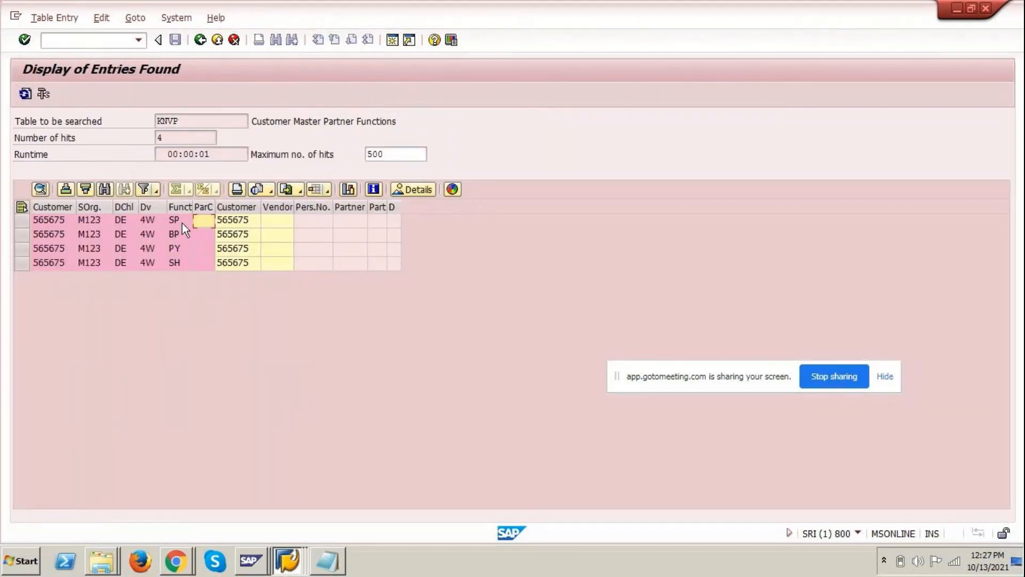
click(47, 263)
click(174, 263)
click(47, 235)
click(174, 235)
click(48, 249)
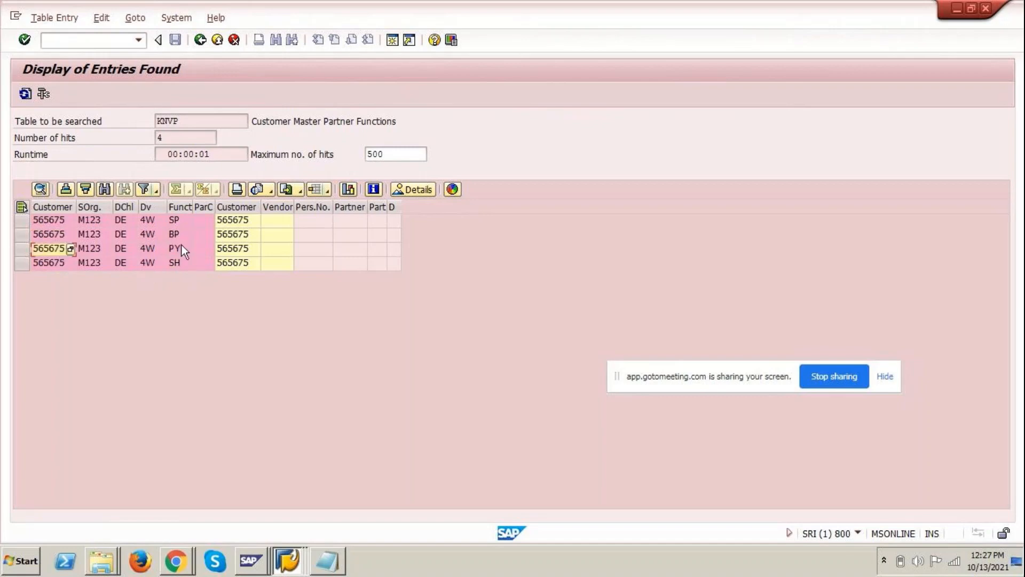
click(180, 248)
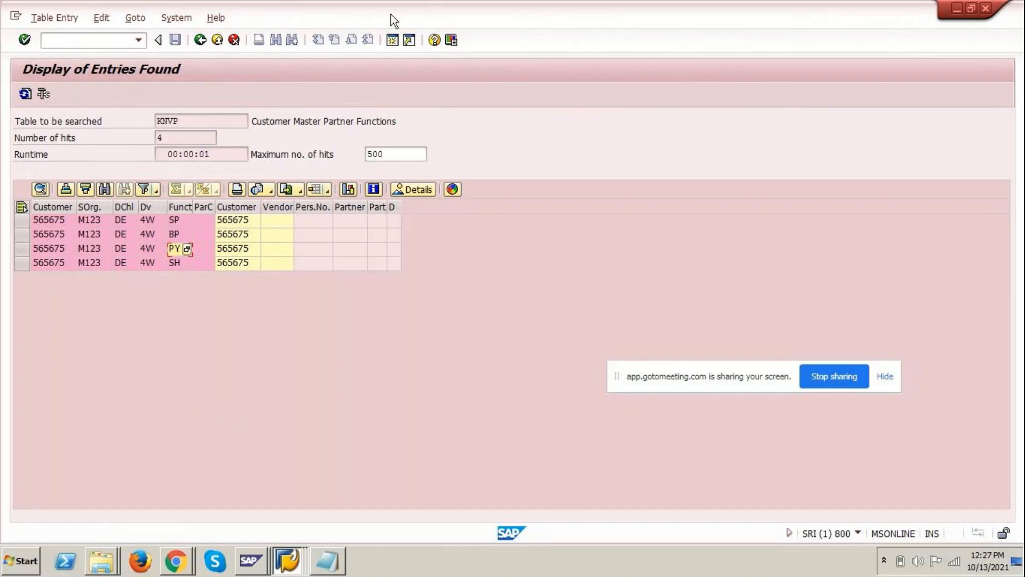
- Switch to the Notepad notes and add a long run of blank lines below the knvp line for a new section
click(331, 571)
click(441, 466)
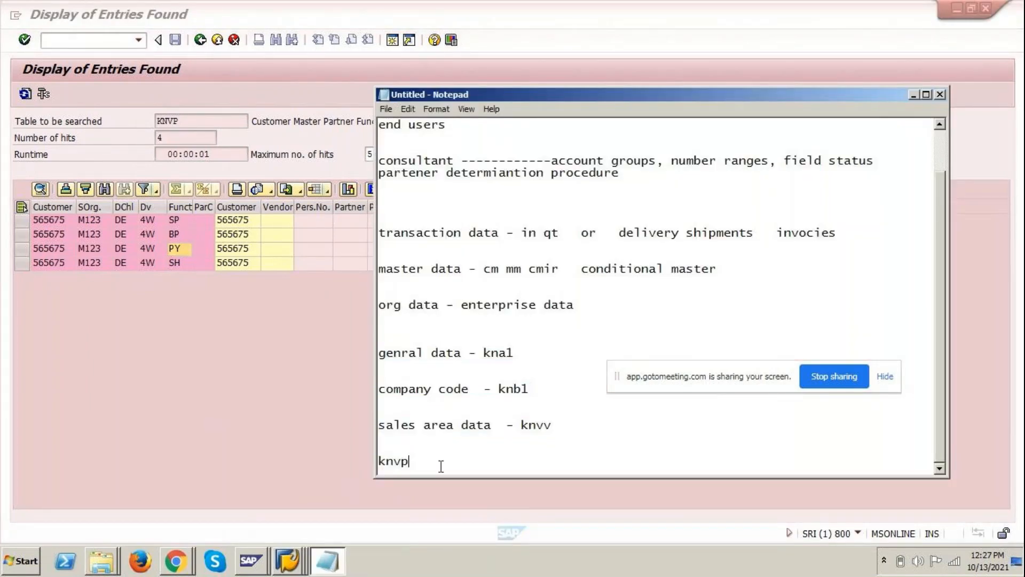
key(Return)
key(Return)
key(Return)
key(Return)
key(Return)
key(Return)
key(Return)
key(Return)
key(Return)
key(Return)
key(Return)
key(Return)
key(Return)
key(Return)
key(Return)
key(Return)
key(Return)
key(Return)
key(Return)
key(Return)
click(388, 221)
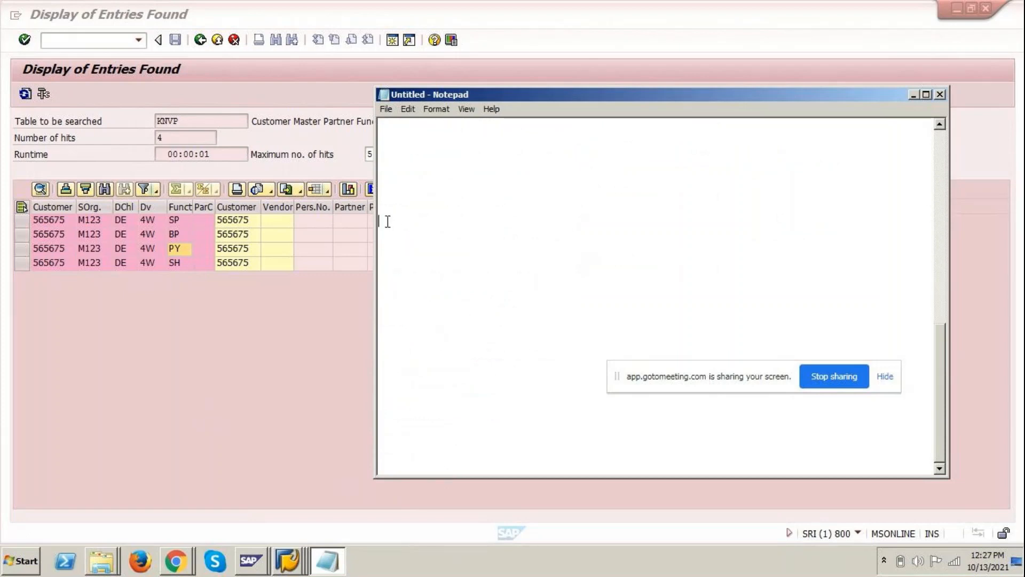
- Write the lines "account group", "number ranges" and "one time customer field uncheck" in the new section of the notes
text(account group)
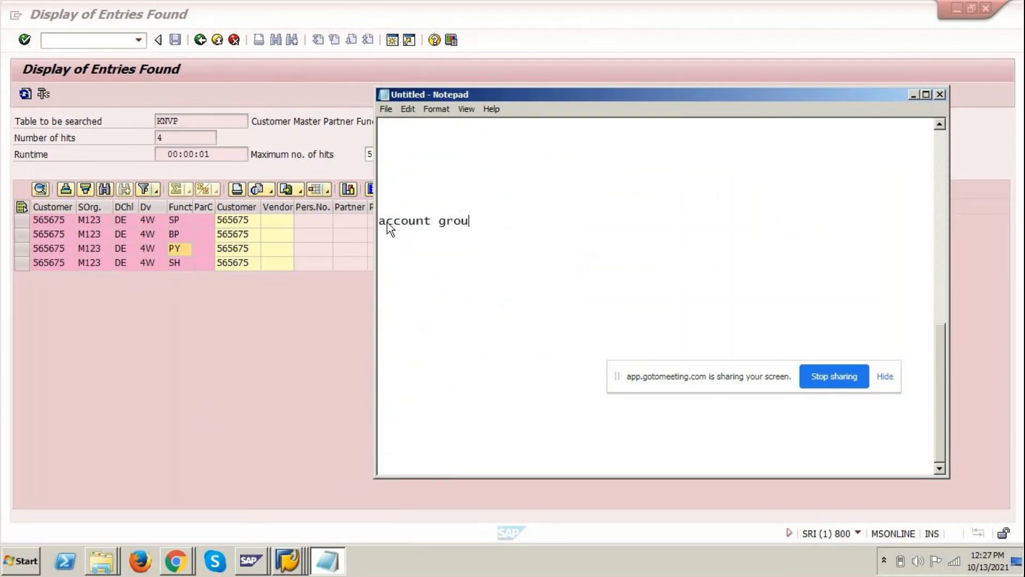
key(Return)
text(number ranges)
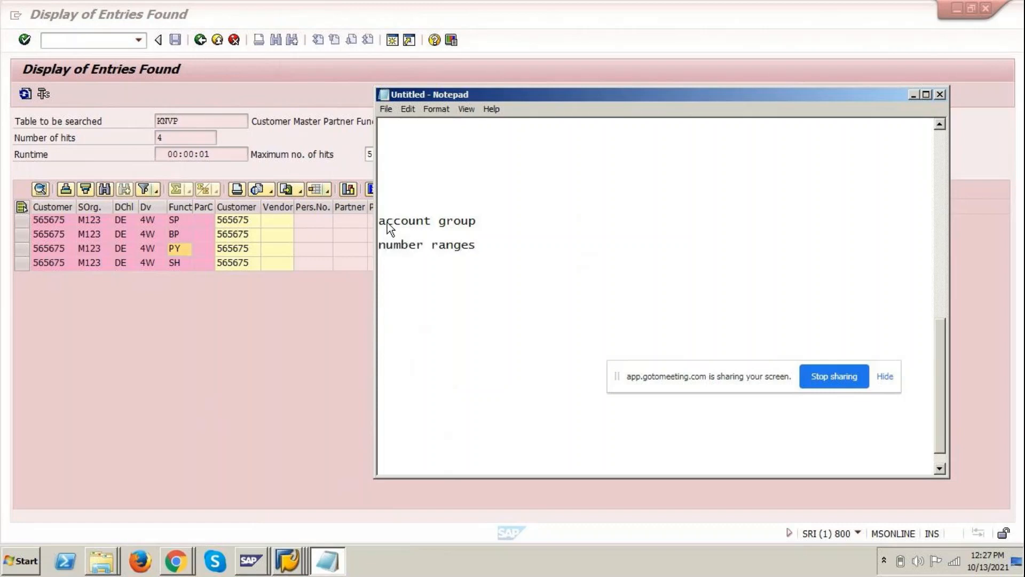
key(Return)
key(Return)
text(one time c)
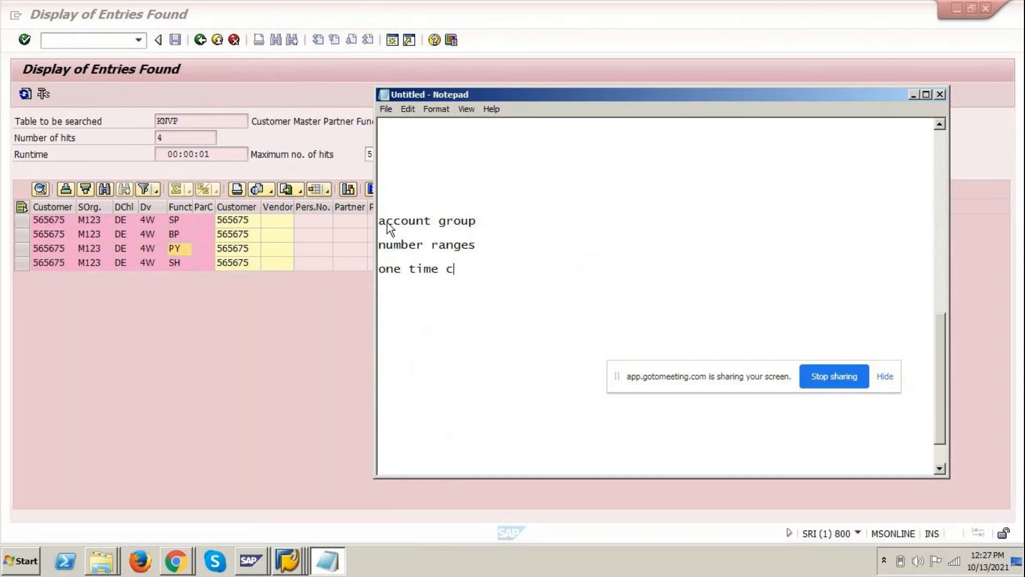
text(ustomer field)
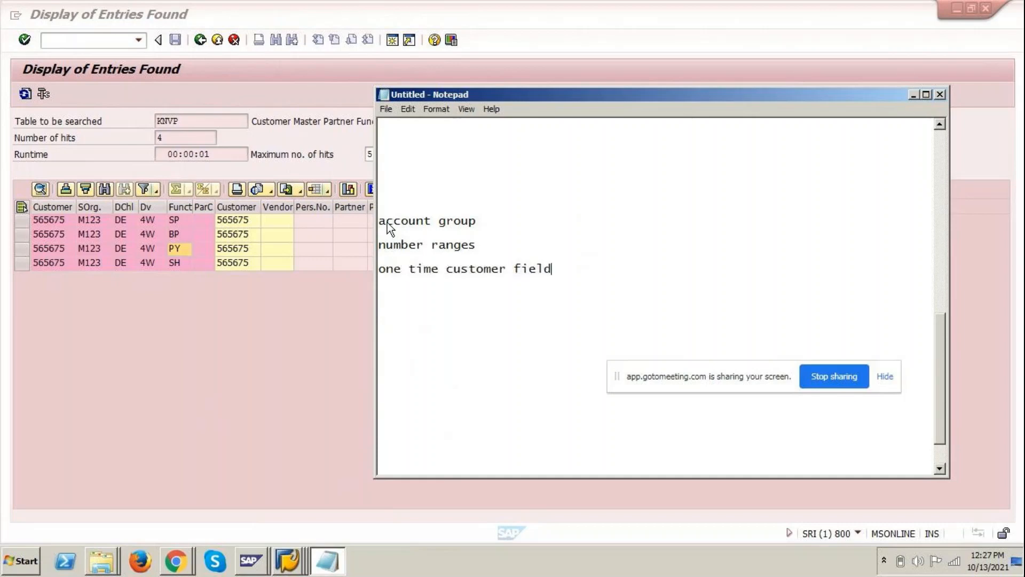
text( uncheck)
key(Return)
key(Return)
- Add the lines "field status" and "pdp" to the list, followed by several blank lines
text(field s)
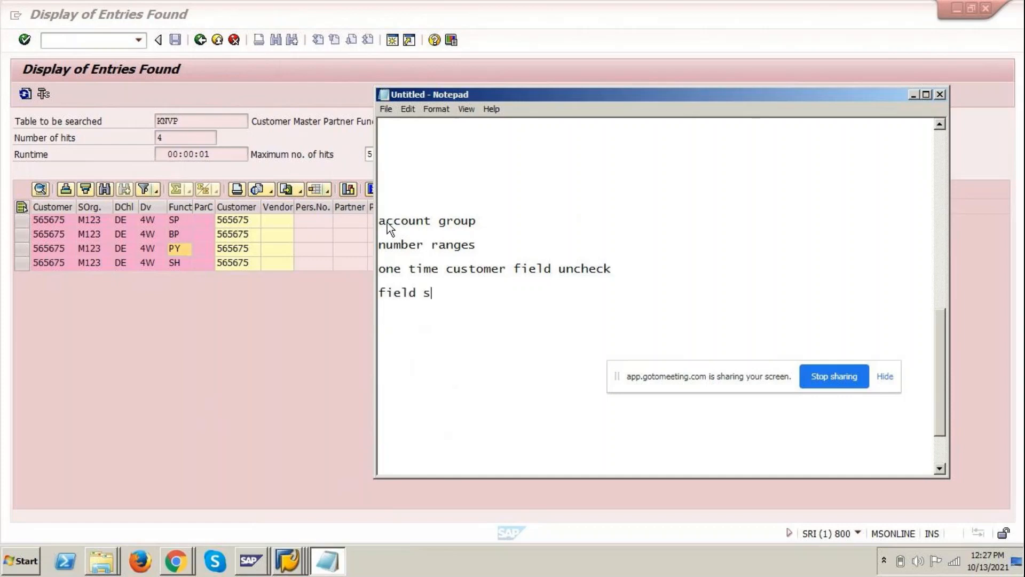
text(tatus)
key(Return)
key(Return)
key(Return)
text(pdp)
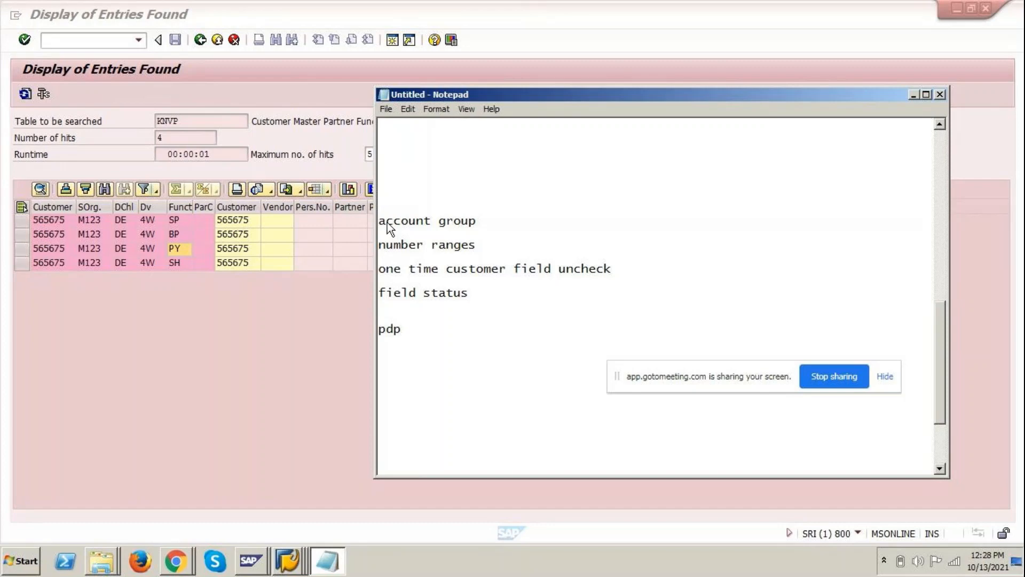
key(Return)
key(Return)
key(Return)
key(Return)
key(Return)
- Highlight the "account group" line in the notes
drag(379, 220, 479, 239)
click(468, 260)
drag(379, 221, 485, 220)
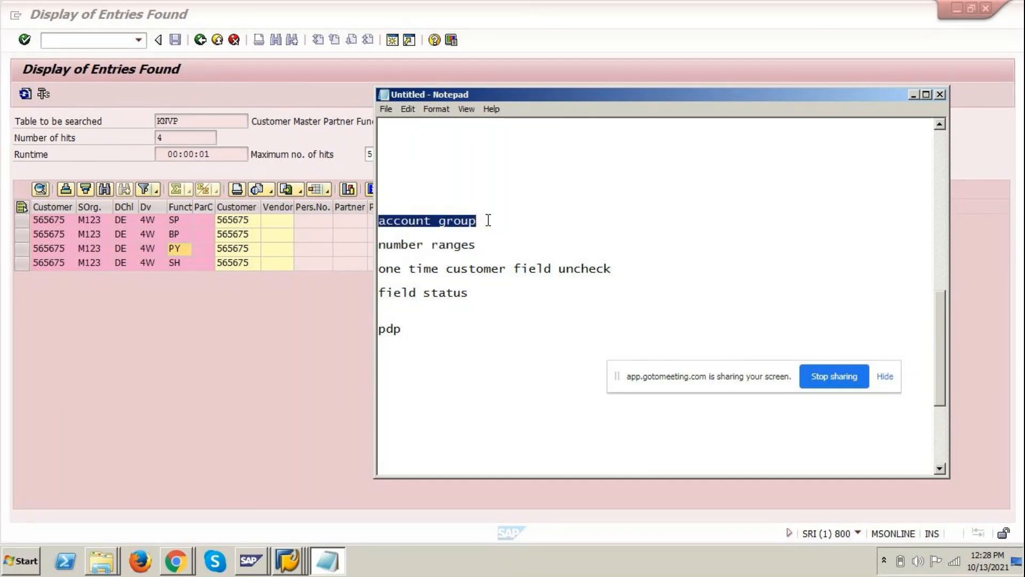
- Below pdp, list the account groups as "0001 - sp", "0002 - sh", "0003 - py" and "0004 - bp" on separate lines
click(413, 386)
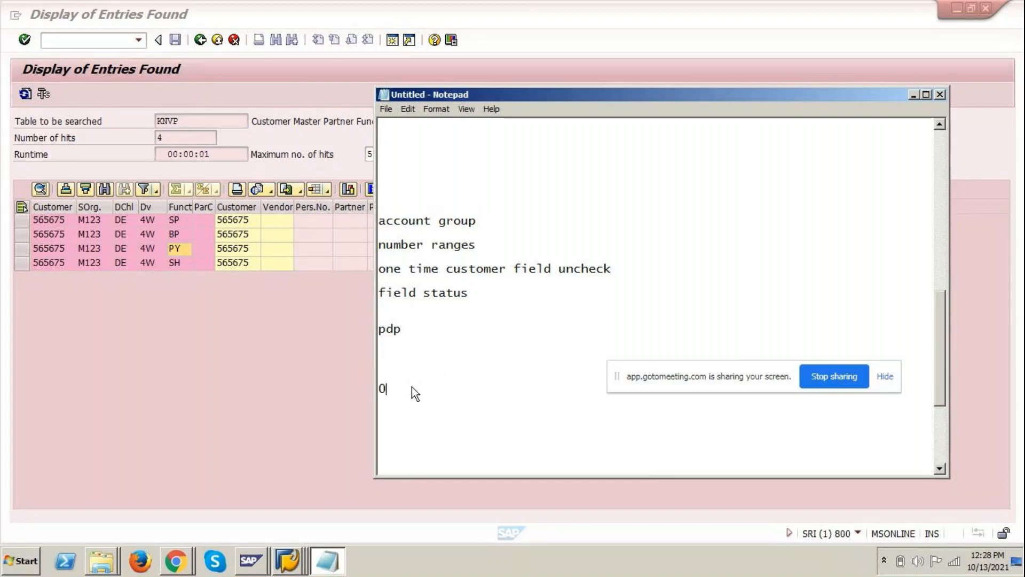
text(0001 - sp)
key(Return)
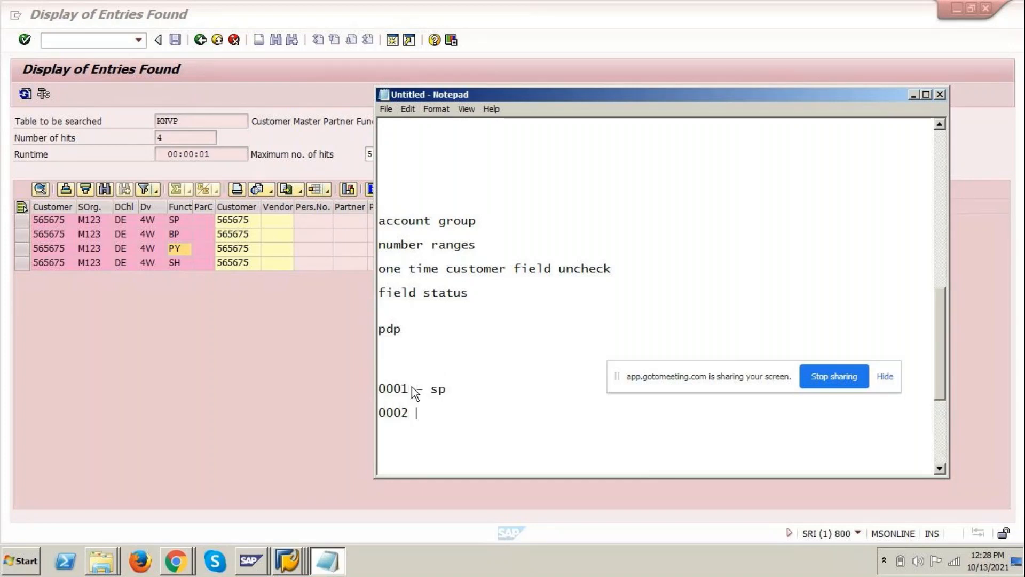
text(0002 - sh)
key(Return)
text(00)
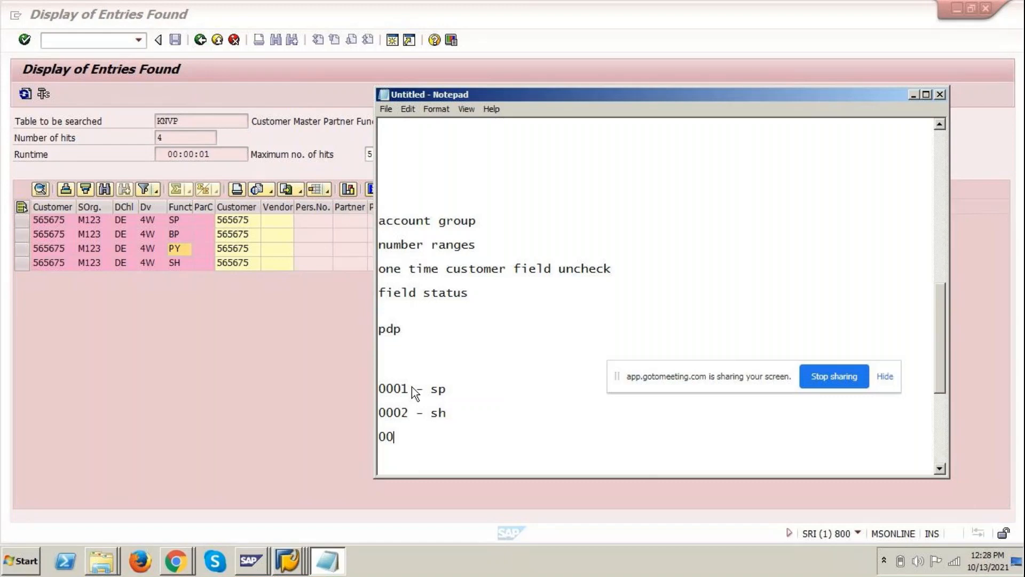
text(03 - py)
key(Return)
text(004)
key(BackSpace)
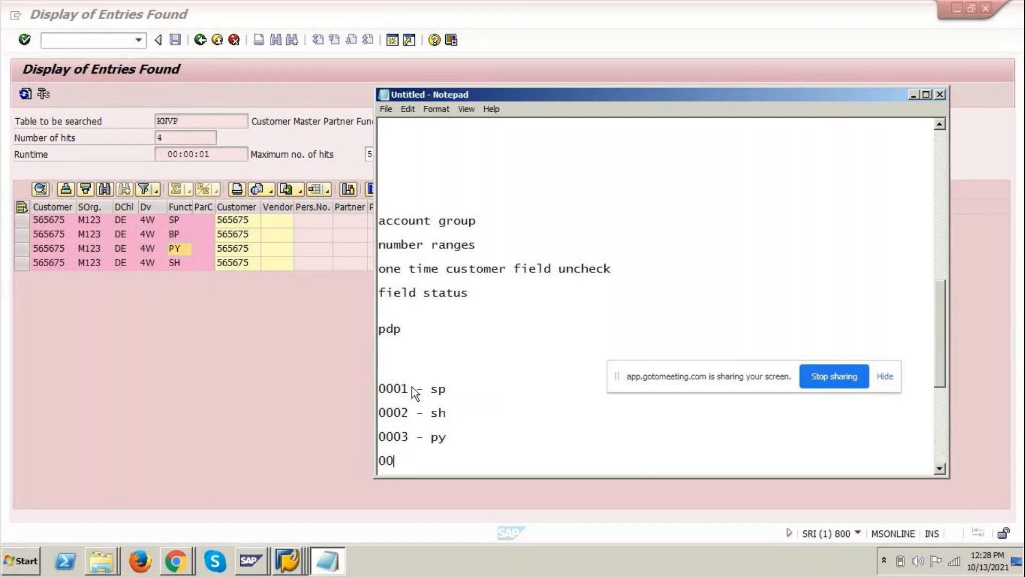
text(04 - bp)
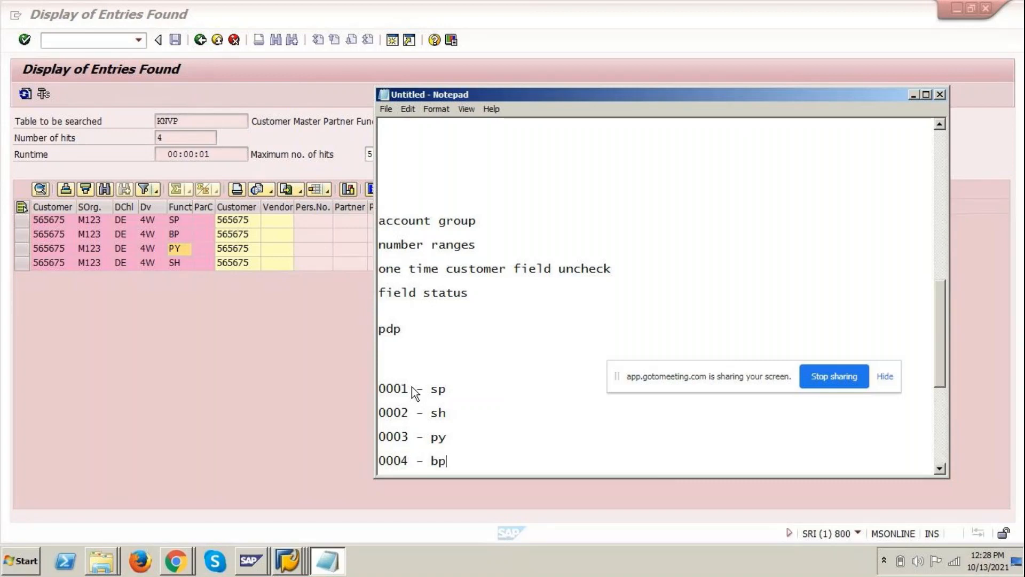
- Extend the 0001 line with the custom account group text "- Z000 - sp"
click(411, 387)
key(shift+Left)
key(shift+Left)
key(shift+Left)
key(shift+Left)
click(473, 389)
text(-)
text( Z0)
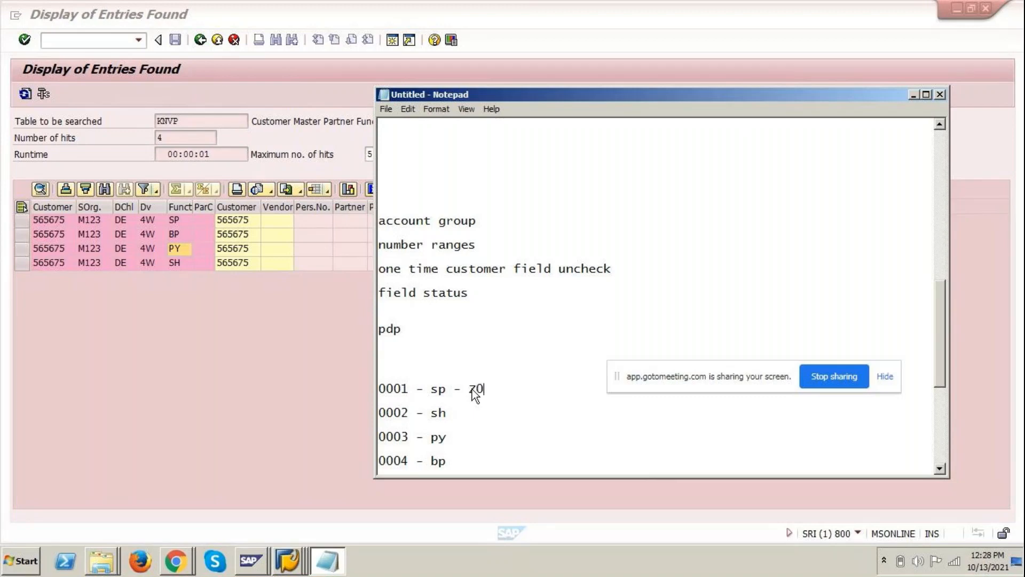
text(00 - sp)
- Highlight the number ranges, one time customer, field status and pdp lines one after another
drag(379, 245, 475, 243)
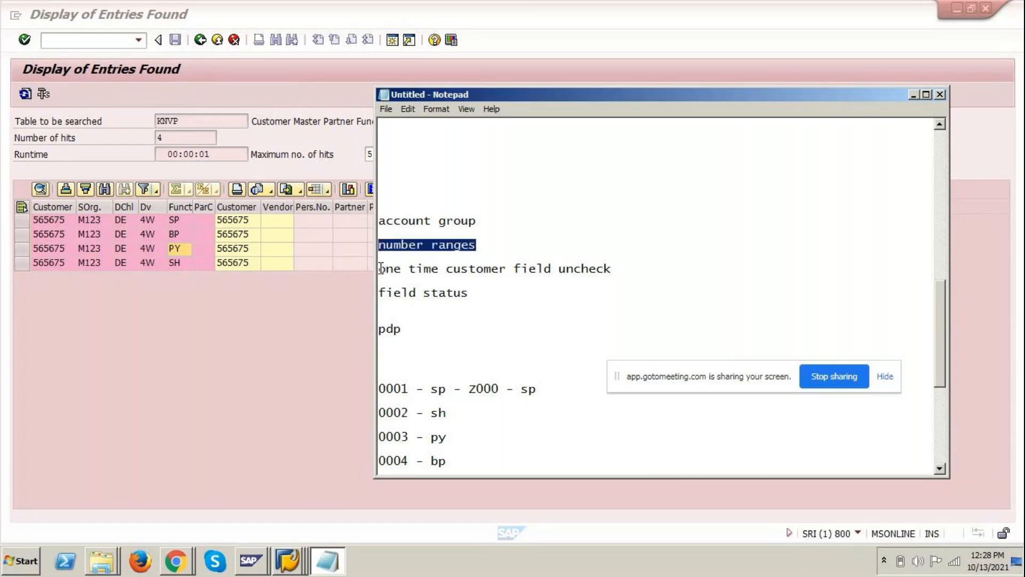
drag(385, 269, 630, 272)
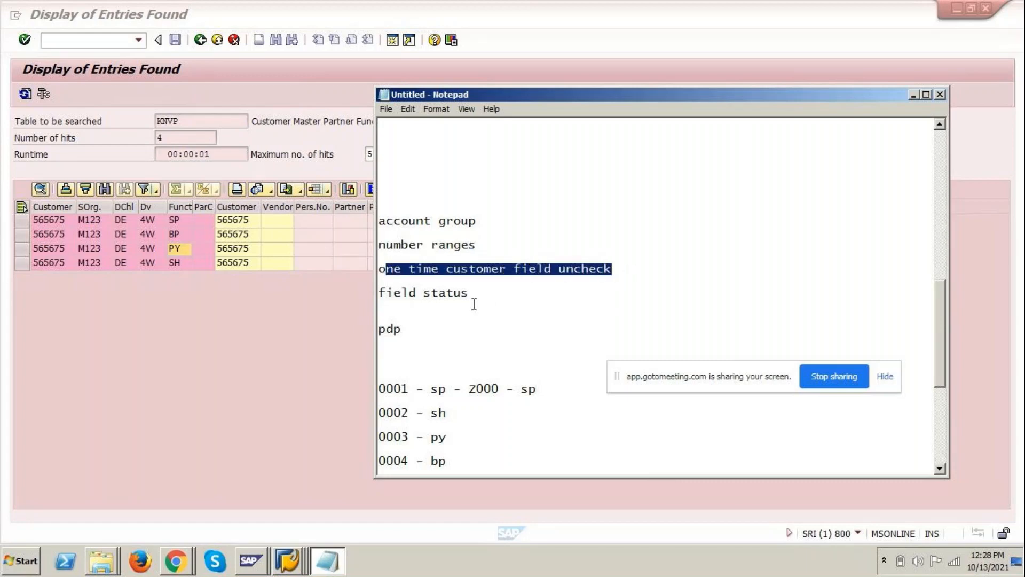
drag(469, 293, 378, 294)
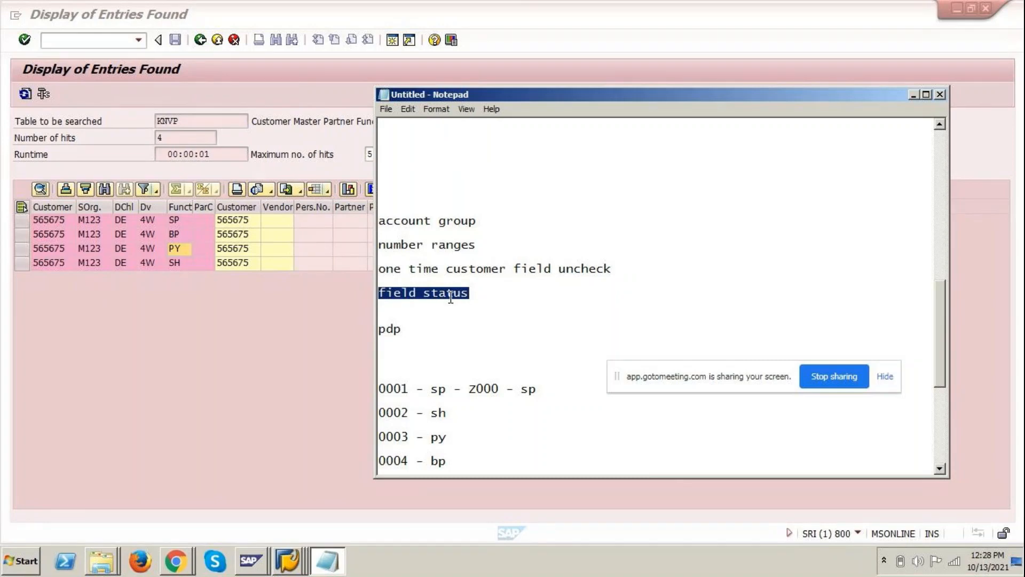
drag(404, 330, 379, 329)
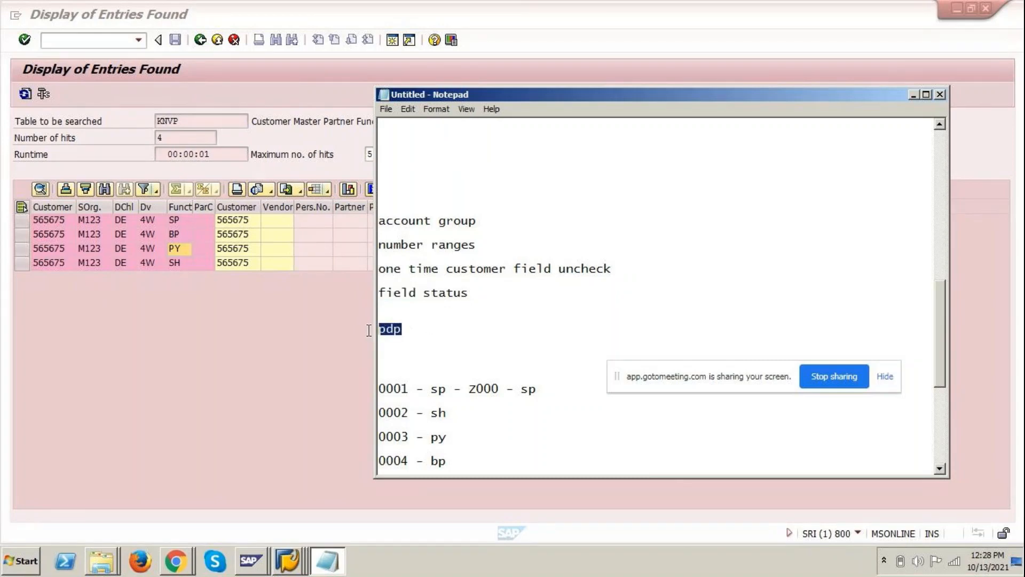
click(547, 393)
- Move the screen-sharing bar off the 0001 line and insert "AG sp sh bp py" before "- Z000"
click(676, 380)
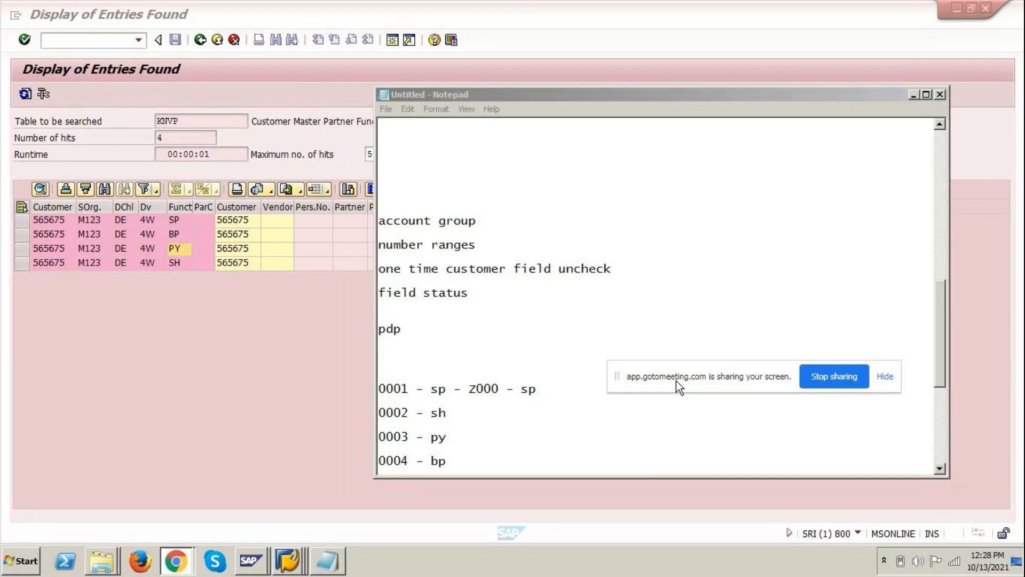
click(441, 385)
click(446, 388)
text(A)
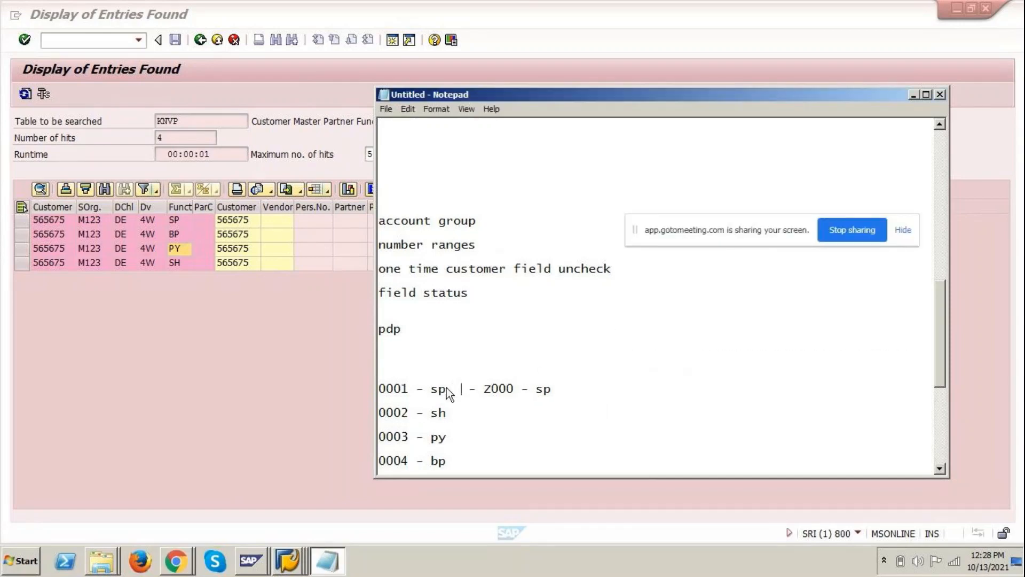
text(G  sp)
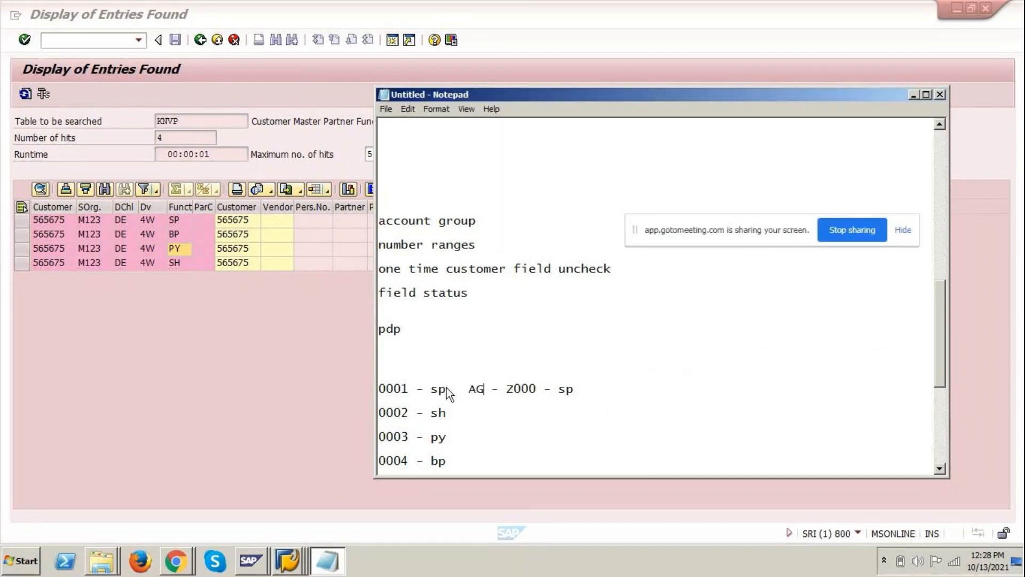
text( sh bp )
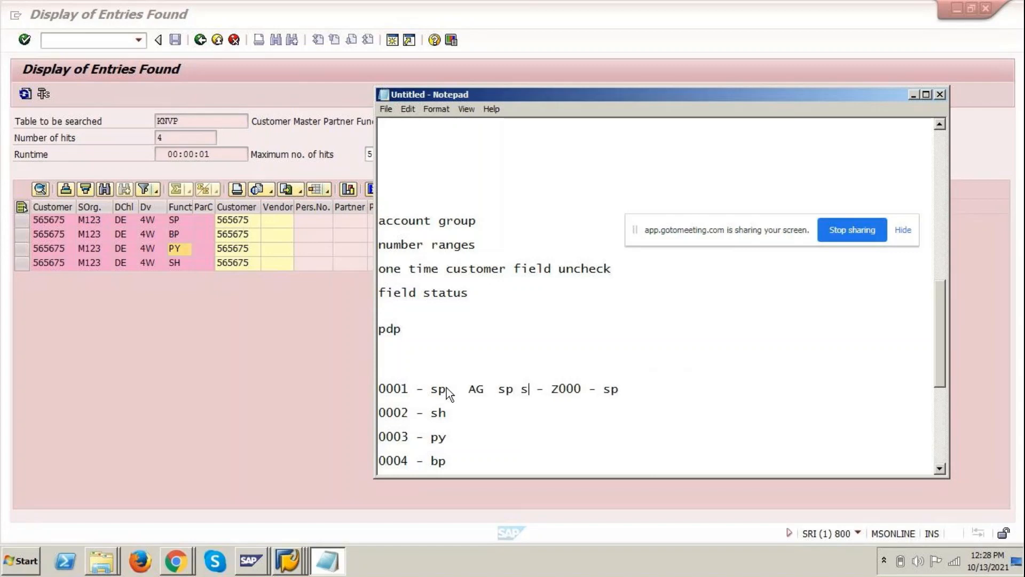
text(py)
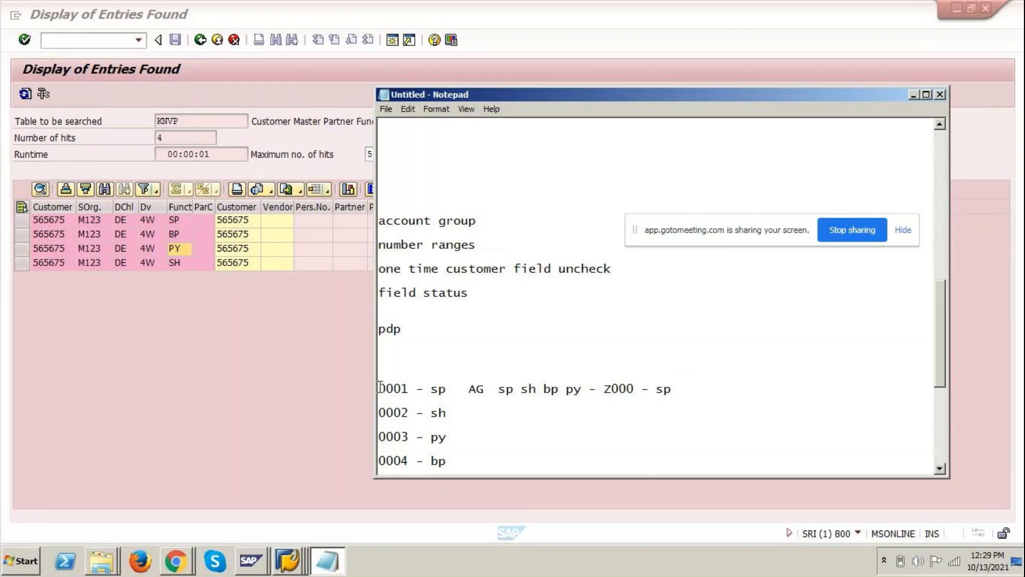
- Highlight 0001 and its partner functions, and append "ZAG sp sh bp py" to the end of that line
drag(378, 388, 409, 388)
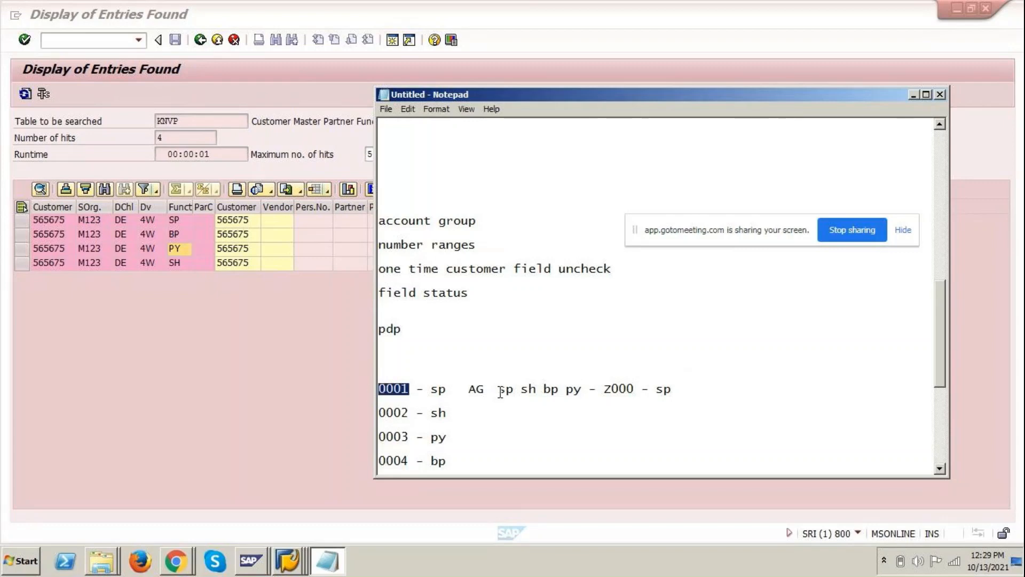
drag(498, 389, 585, 392)
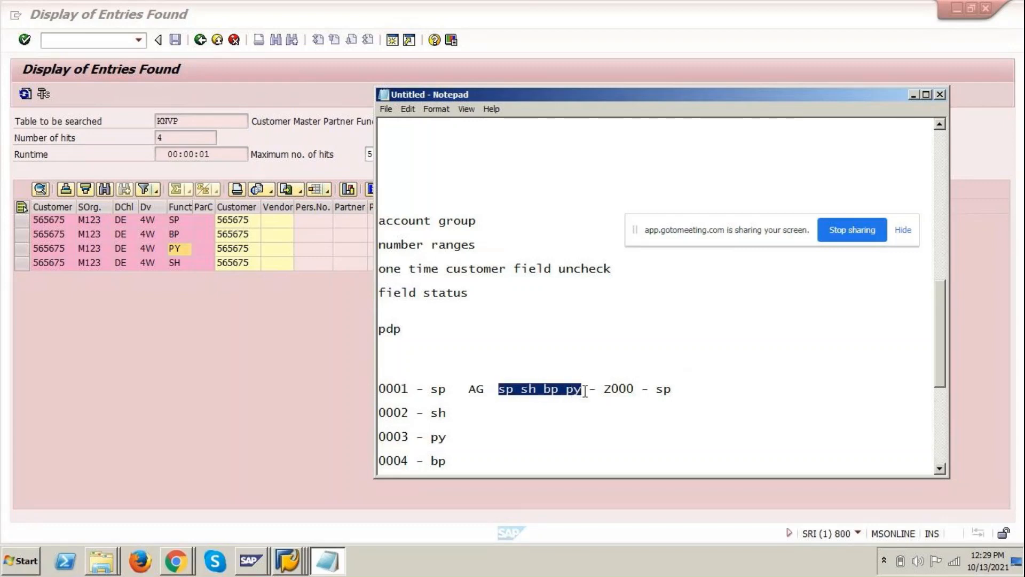
click(693, 388)
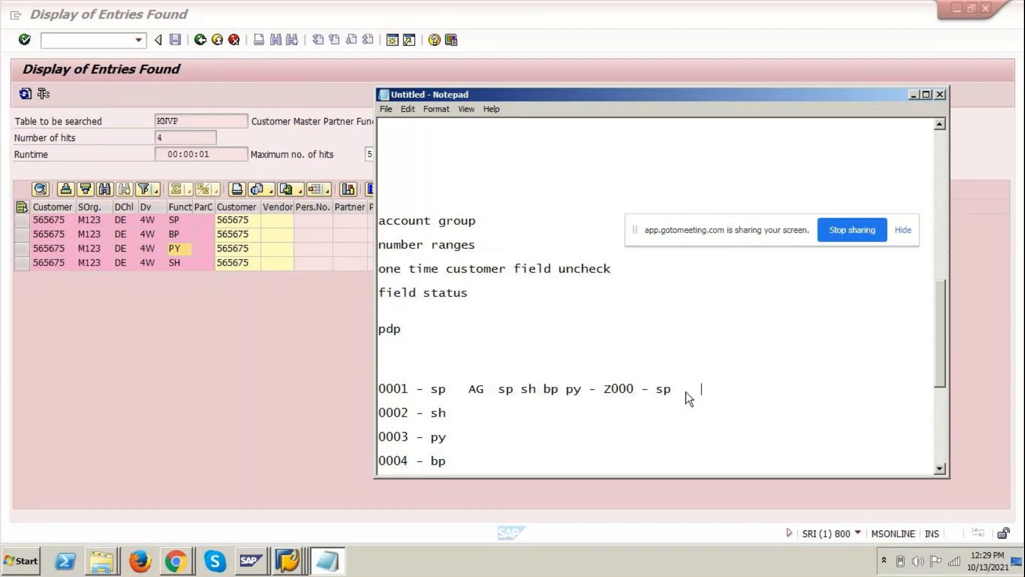
text(ZAG sp sh bp py)
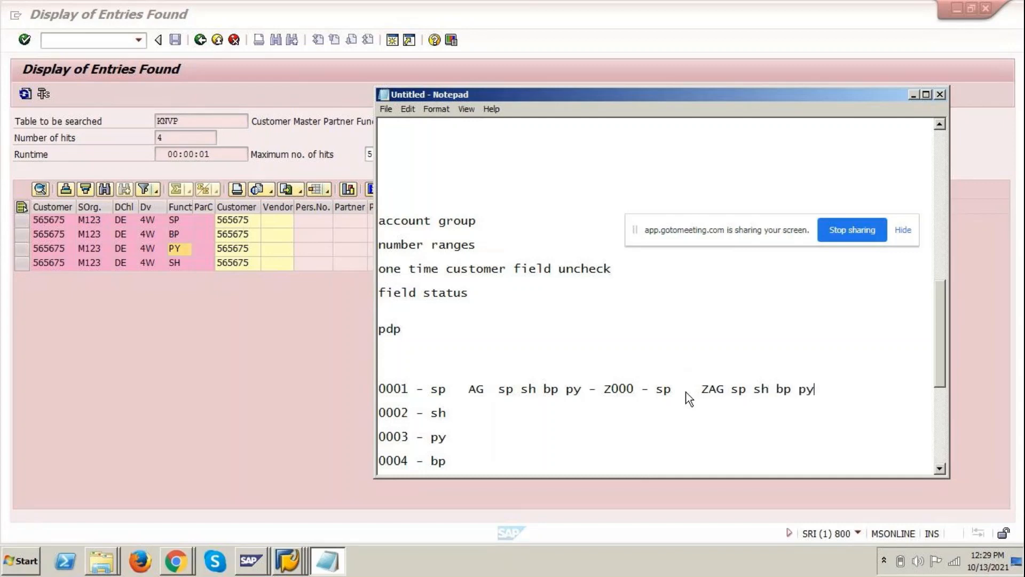
- Examine the Z000 account group in the notes together with its ZAG procedure and partner functions by highlighting them
click(605, 389)
drag(657, 389, 816, 390)
drag(597, 388, 640, 388)
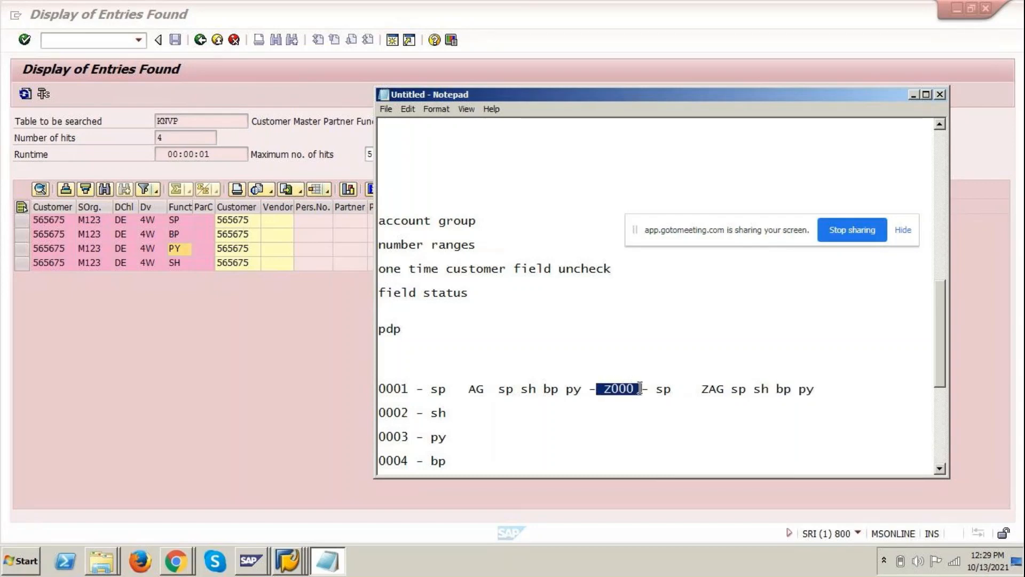
click(568, 411)
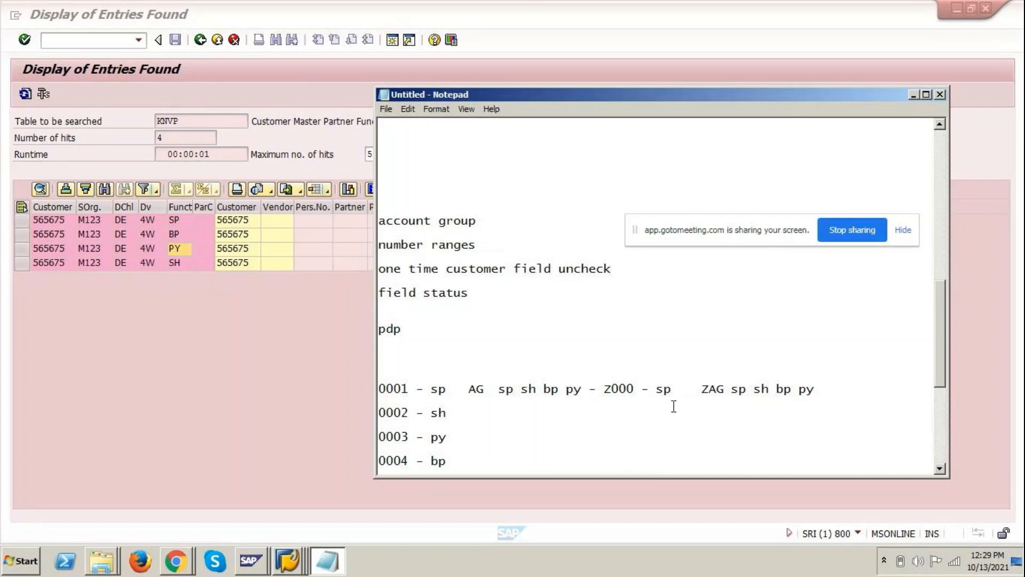
drag(606, 392, 638, 392)
click(657, 390)
drag(658, 390, 814, 390)
drag(604, 391, 636, 390)
drag(732, 391, 815, 390)
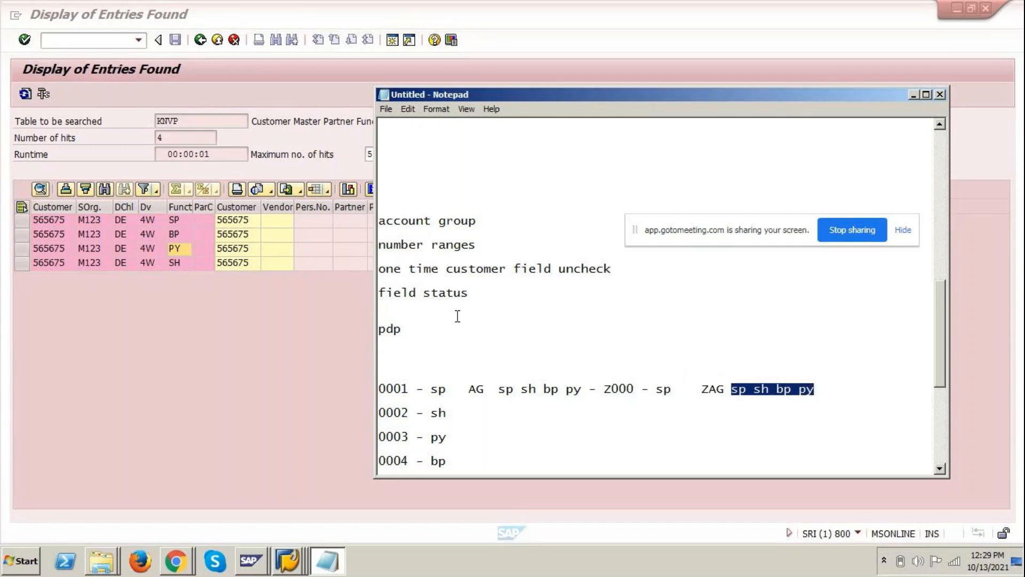
- Review the earlier notes that match general, company code and sales area data to their tables, highlighting each line including knvp
scroll(422, 302, up, 8)
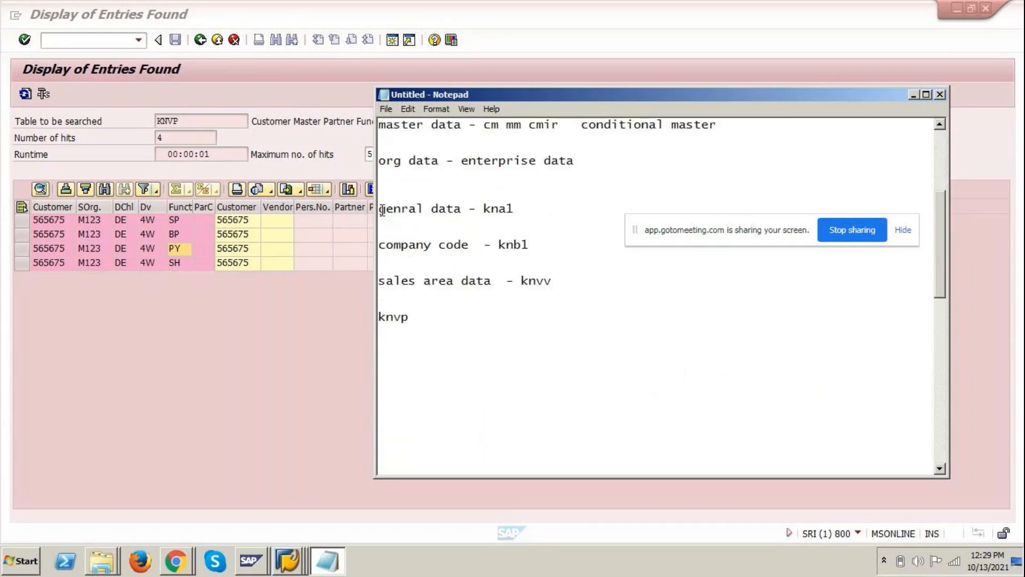
drag(380, 209, 460, 209)
drag(379, 244, 483, 244)
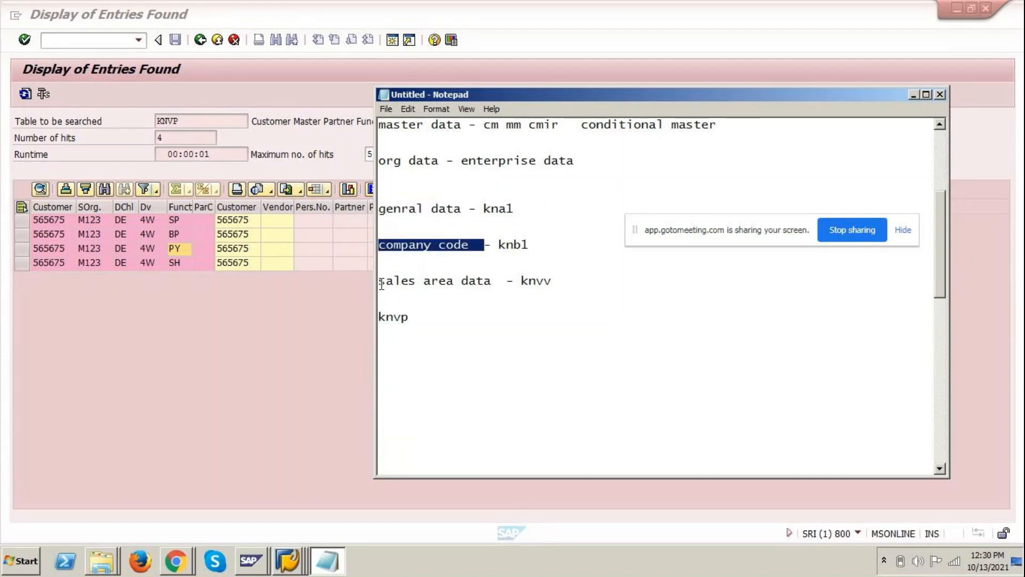
drag(379, 281, 484, 281)
drag(410, 318, 378, 317)
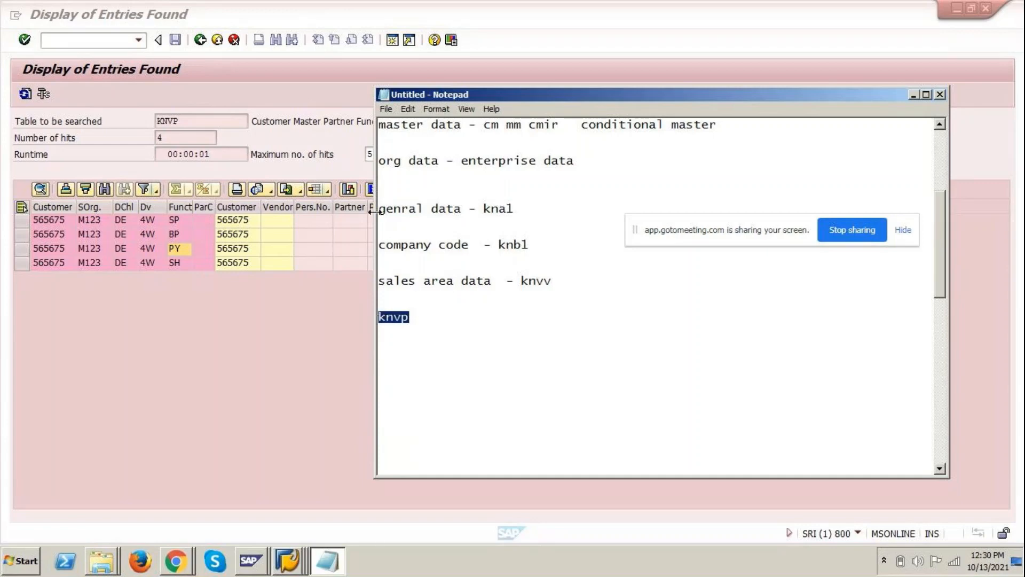
drag(378, 210, 514, 209)
drag(378, 244, 539, 246)
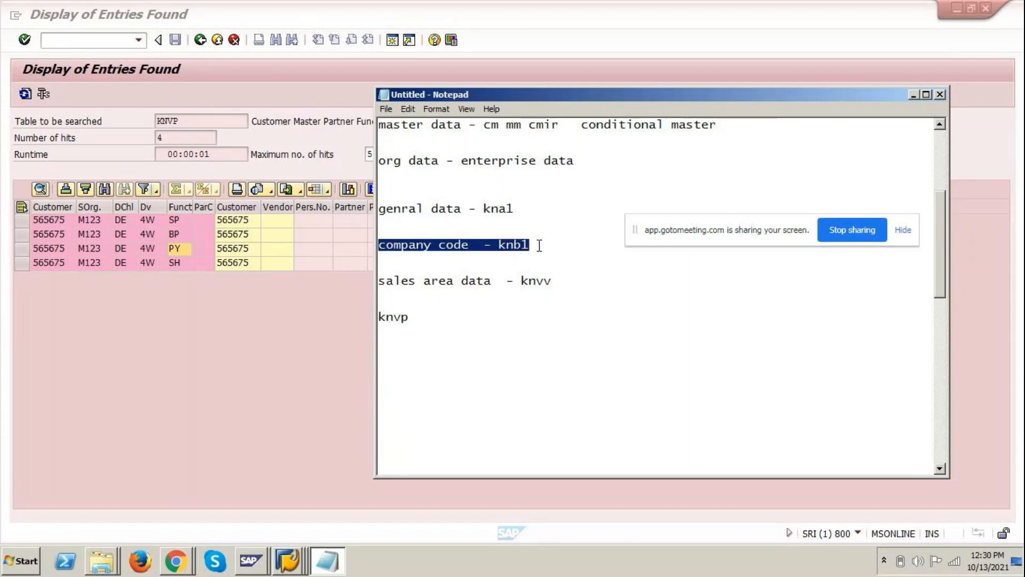
- Highlight the sales area data line with knvv and the knvp entry in the notes
drag(379, 281, 559, 278)
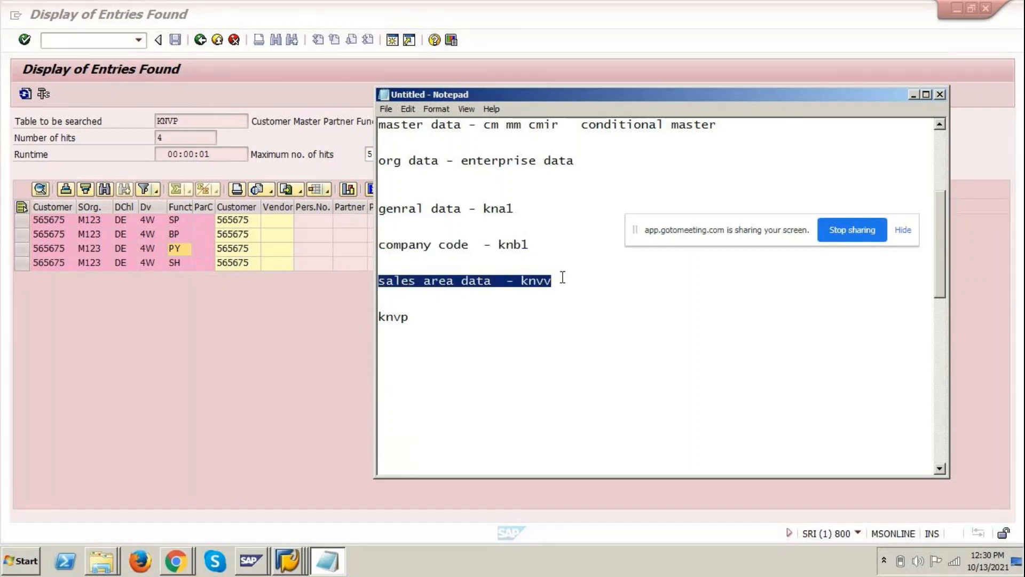
click(380, 319)
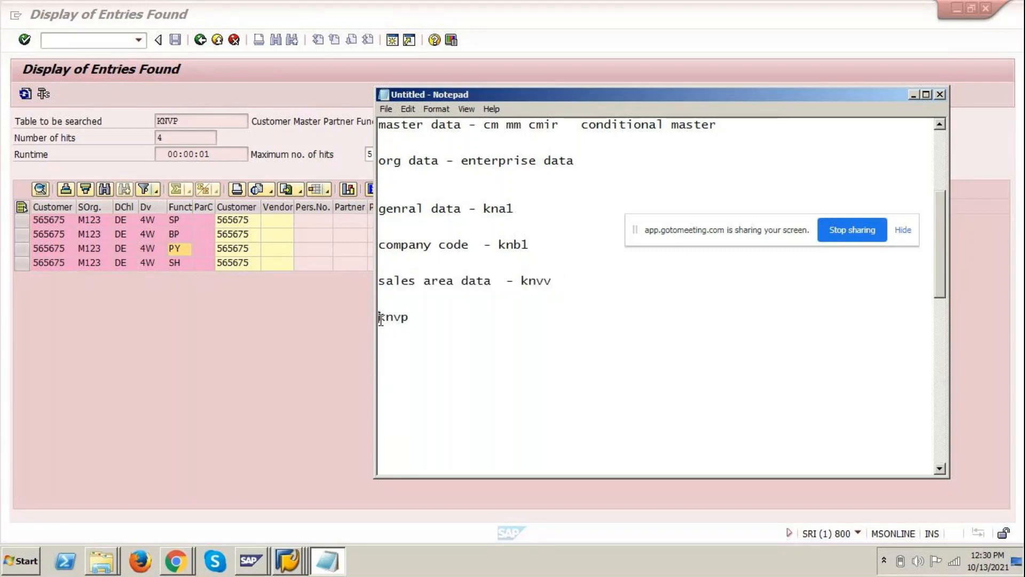
drag(381, 319, 411, 319)
- Switch to the SAP window and open the General Table Display with transaction code /nse16n
drag(477, 208, 289, 332)
click(290, 332)
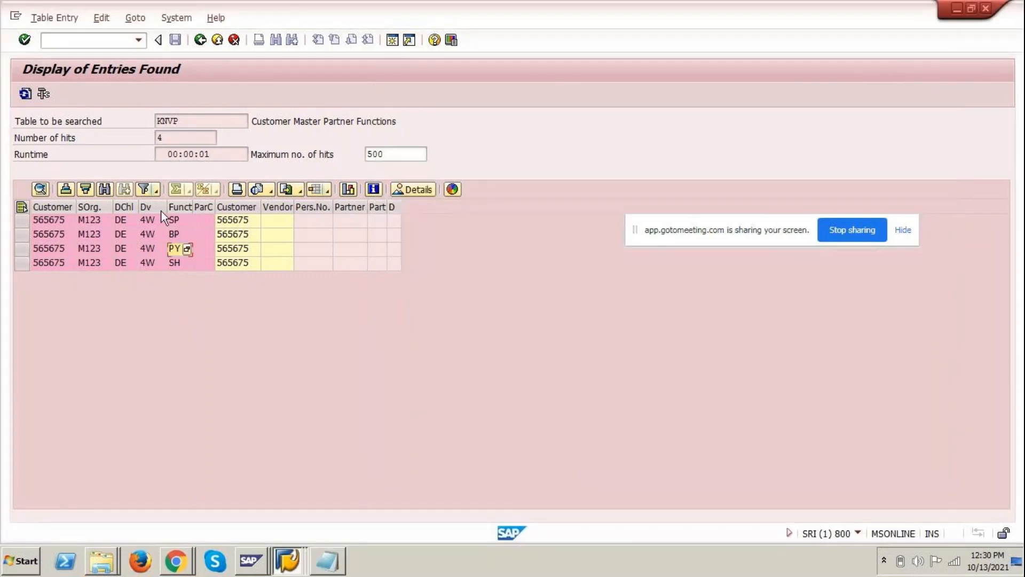
click(90, 43)
text(/nse16n)
key(Return)
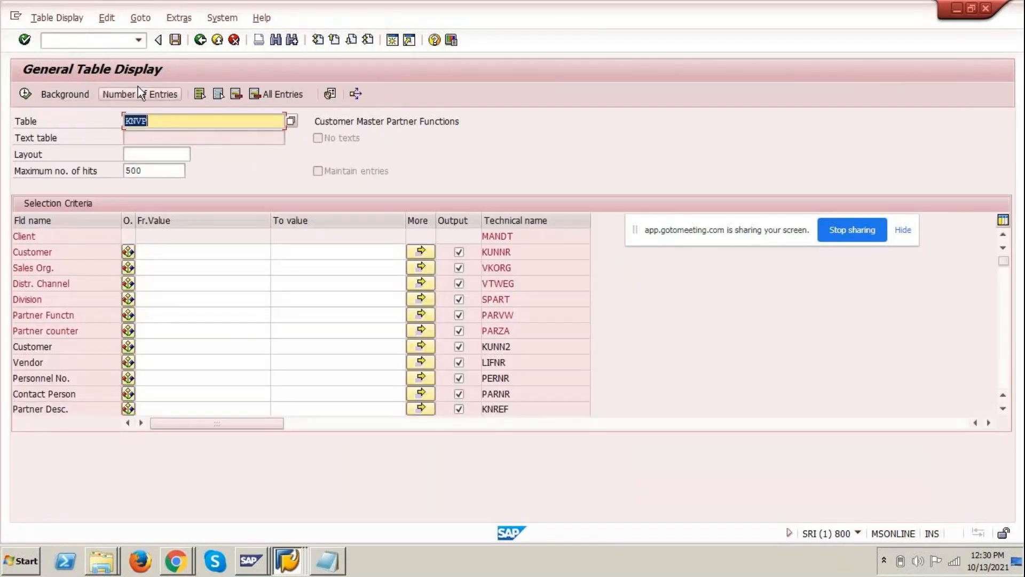
- Check the session's system information and the system calendar for October 2021, closing each again
click(857, 533)
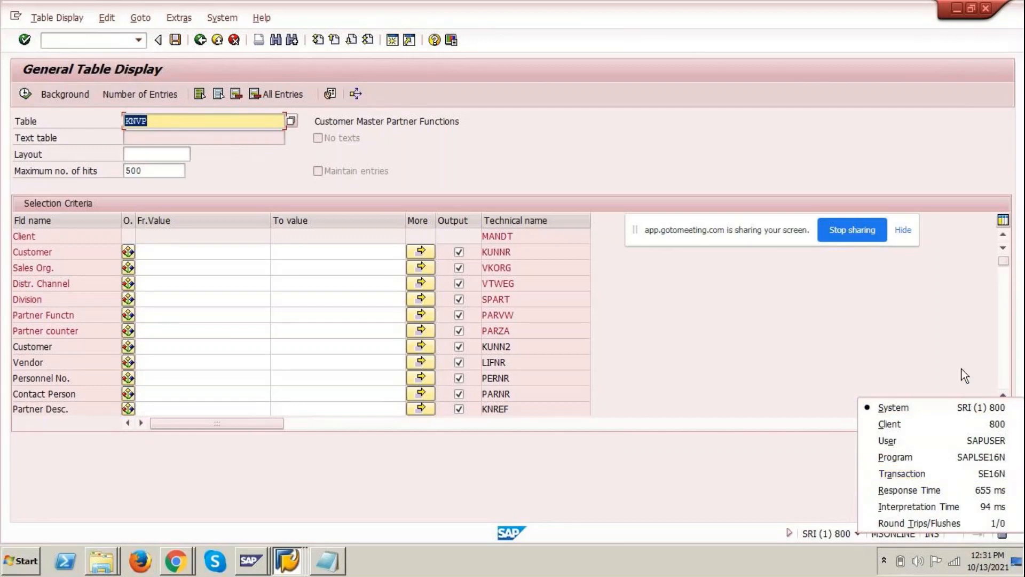
click(707, 318)
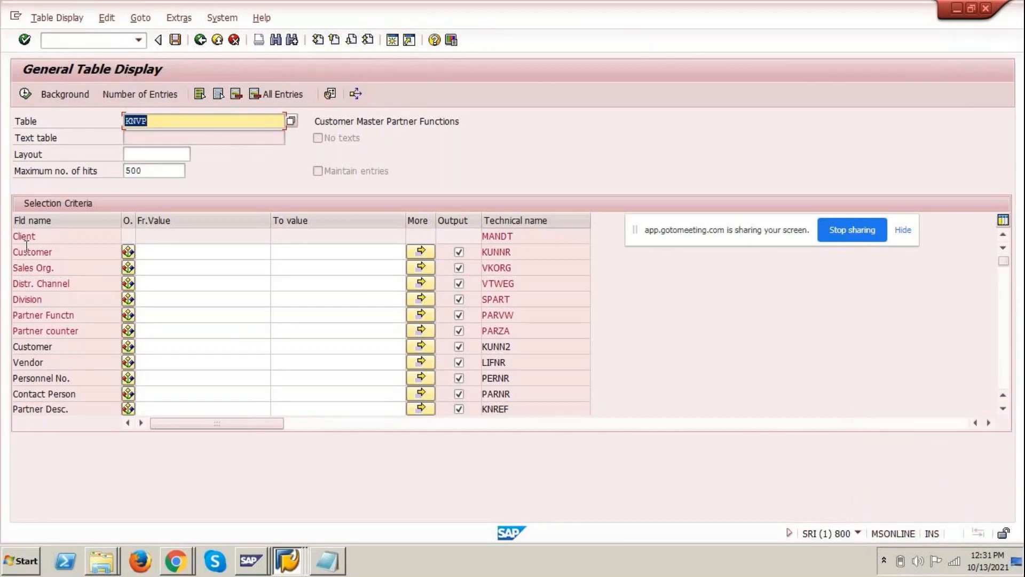
click(66, 43)
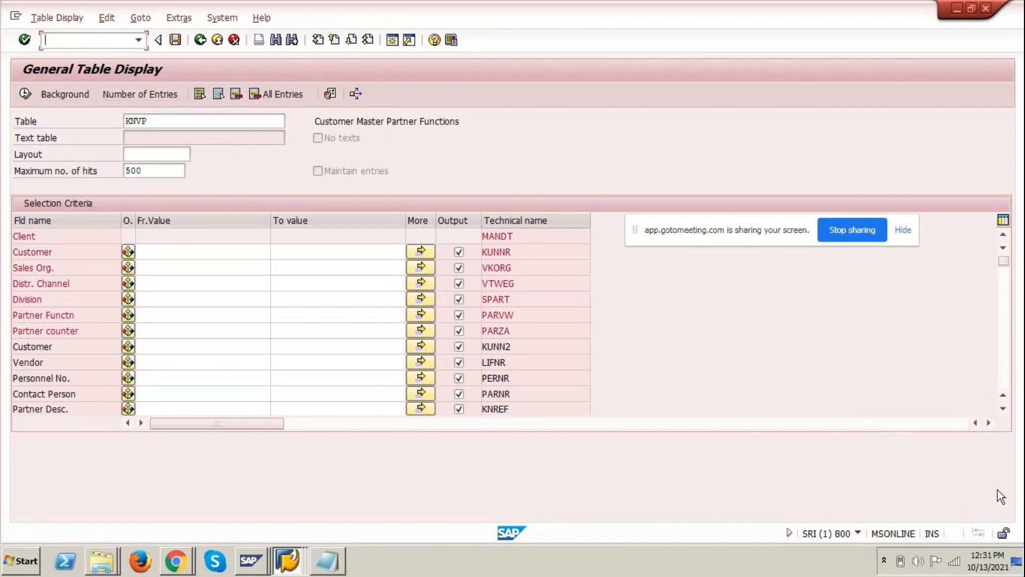
click(1003, 566)
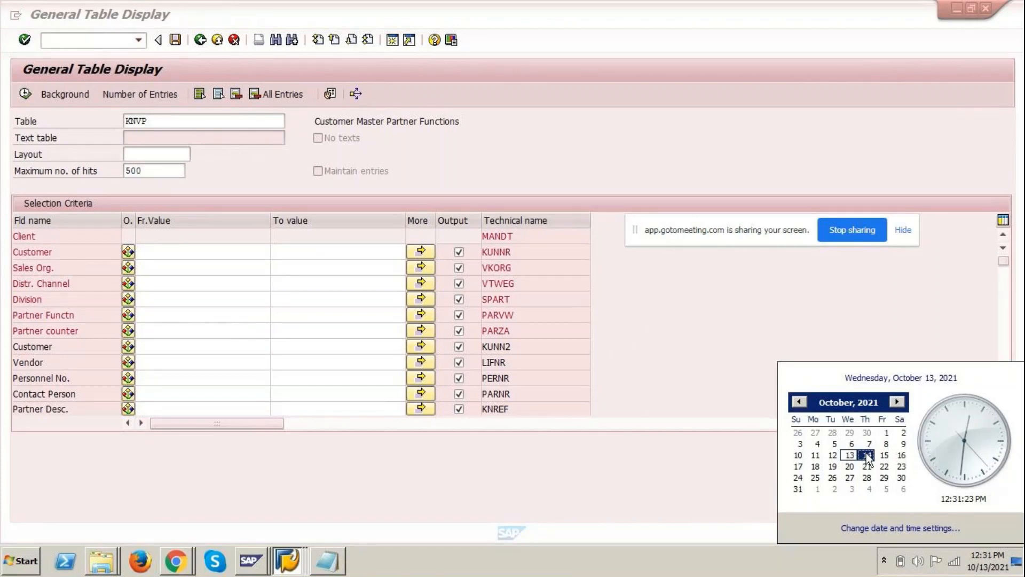
click(667, 477)
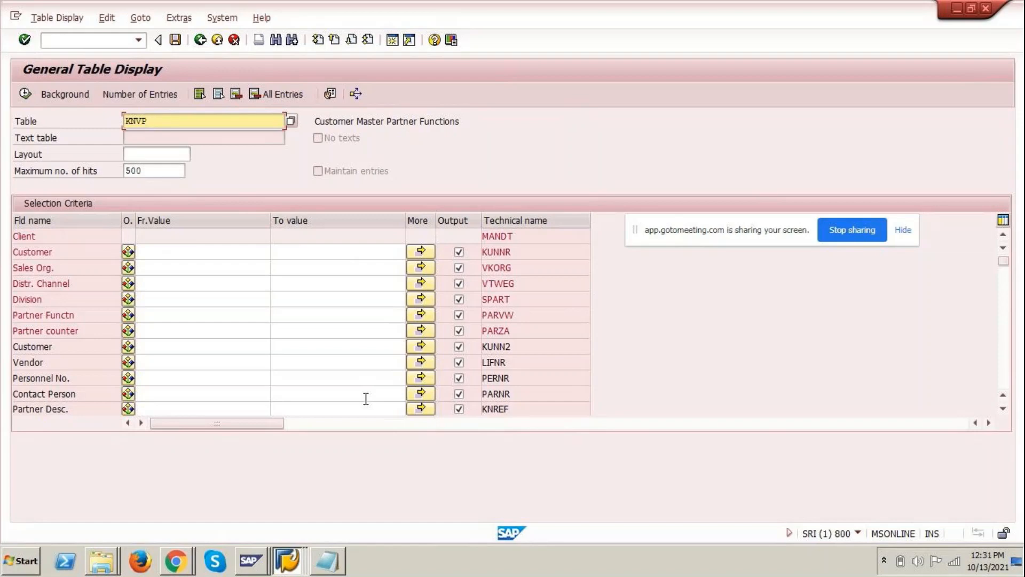
- Switch to Notepad and add the lines "sp sh" and "z123- z12- sp sh" above the account group notes
click(332, 560)
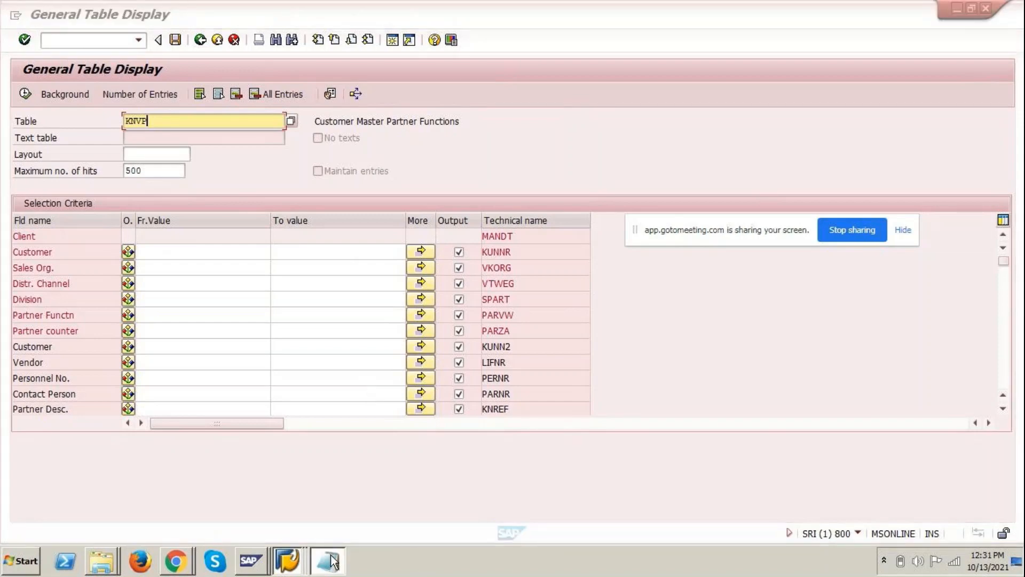
scroll(293, 327, down, 5)
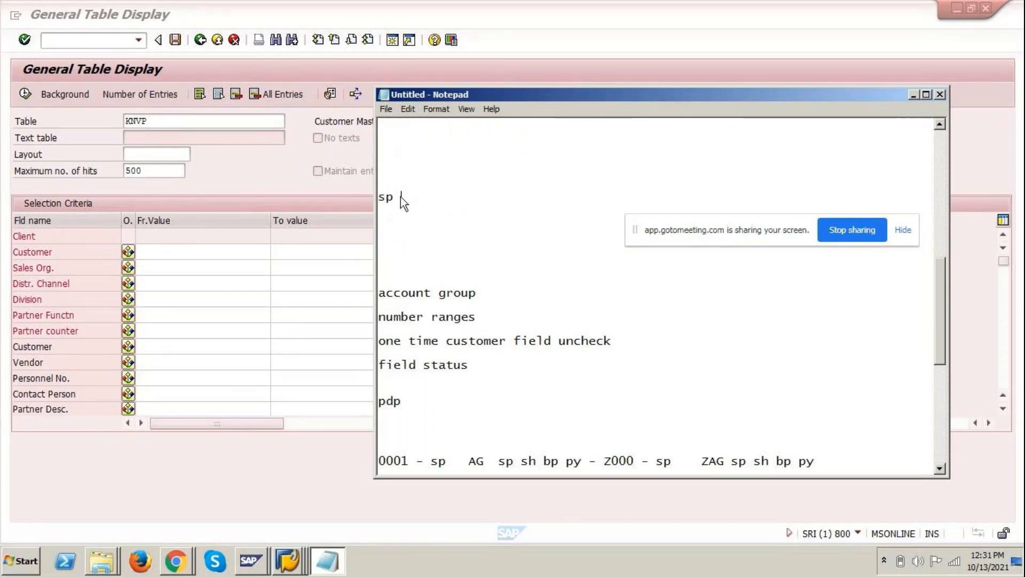
key(Return)
key(Return)
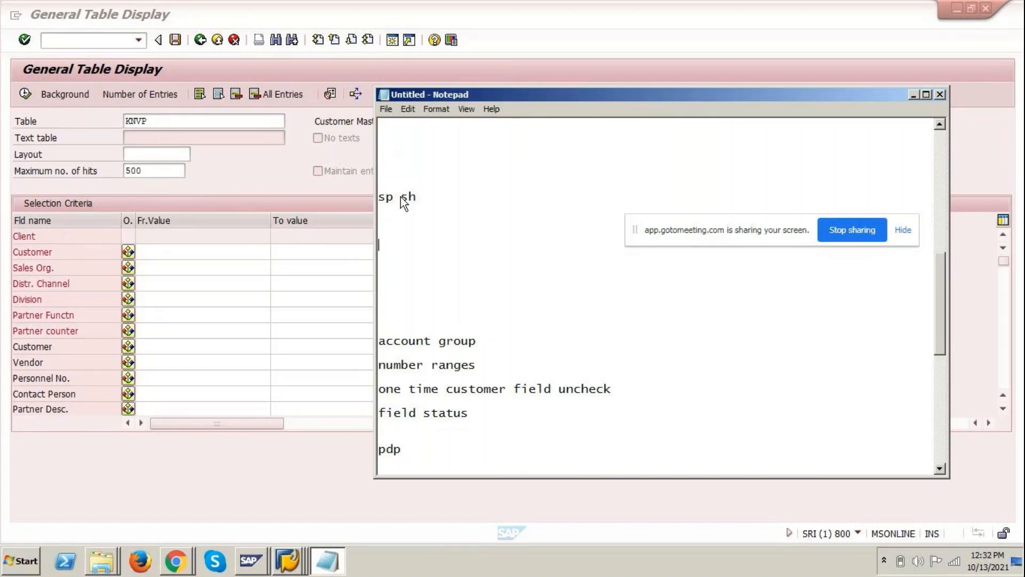
text(z123- z12- sp sh)
drag(453, 244, 382, 243)
click(523, 254)
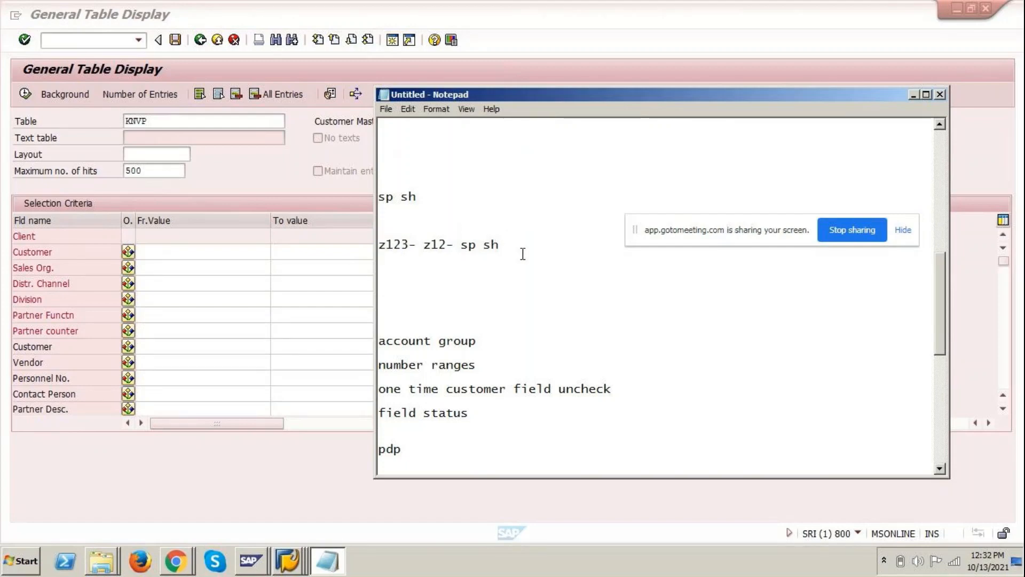
- Add the line "z456 - z45-py bp" below the z123 line
key(Return)
key(Return)
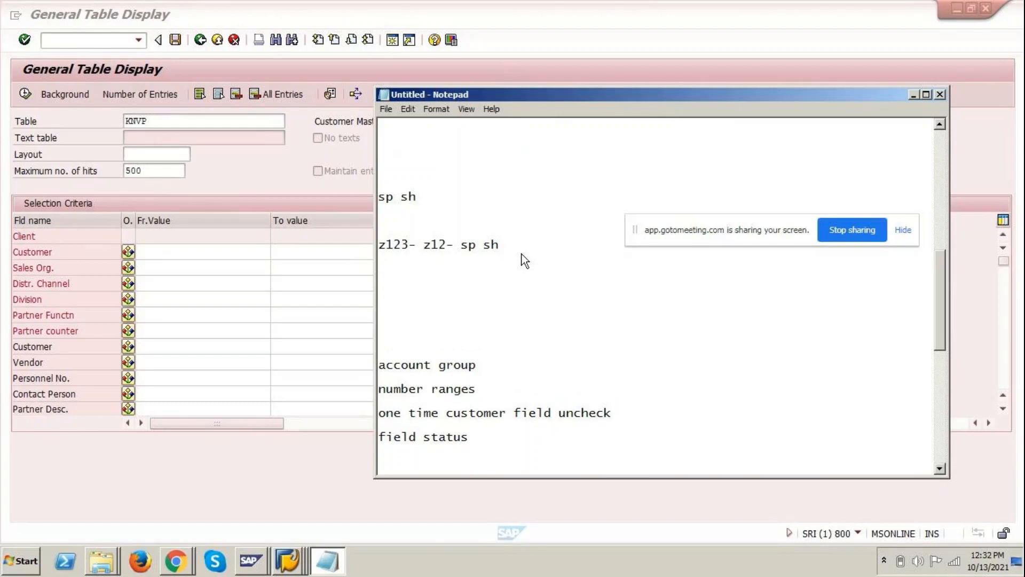
text(py bp)
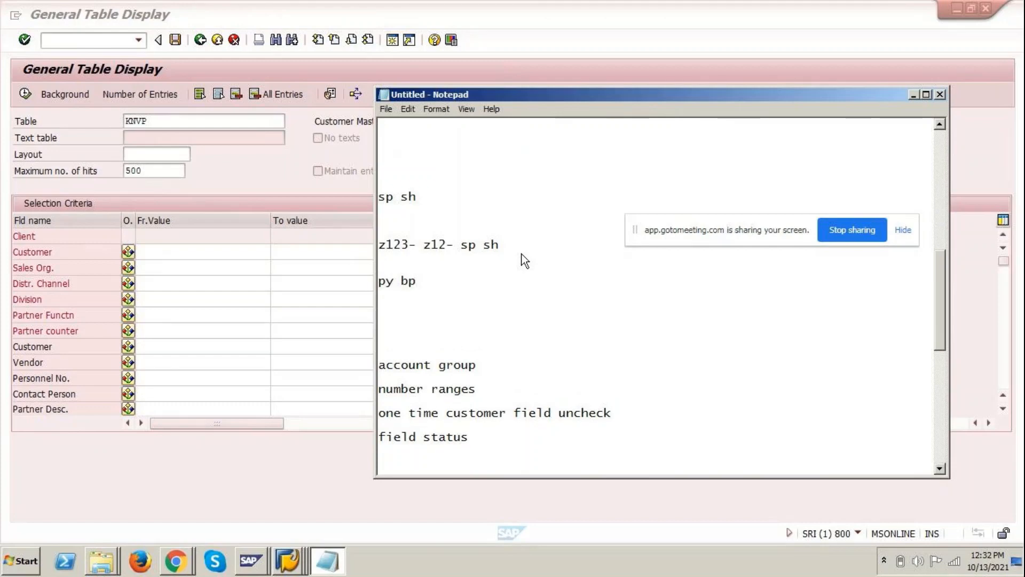
click(380, 278)
text(z123)
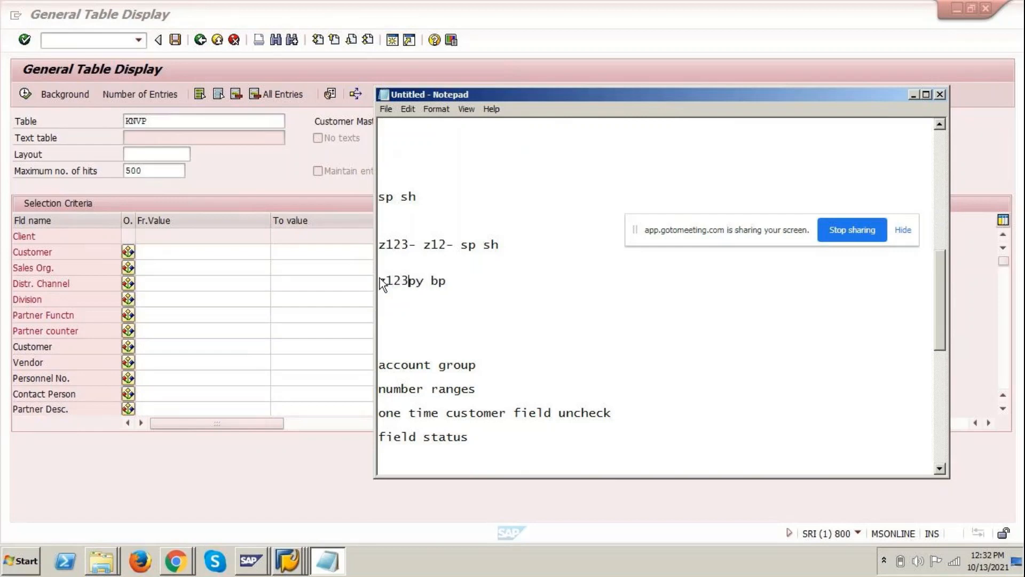
key(BackSpace)
key(BackSpace)
key(BackSpace)
key(BackSpace)
text(456 -)
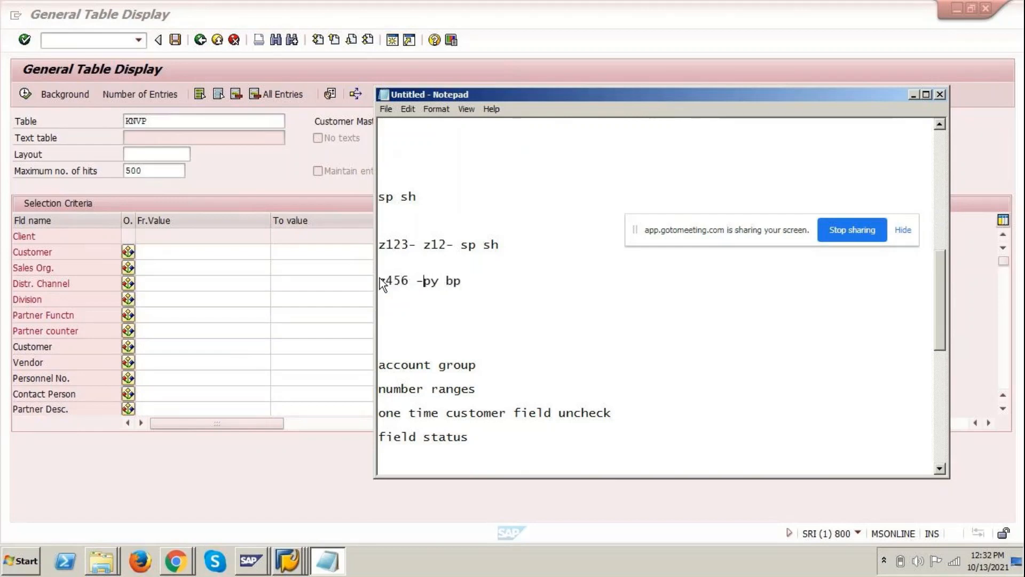
text( z45-)
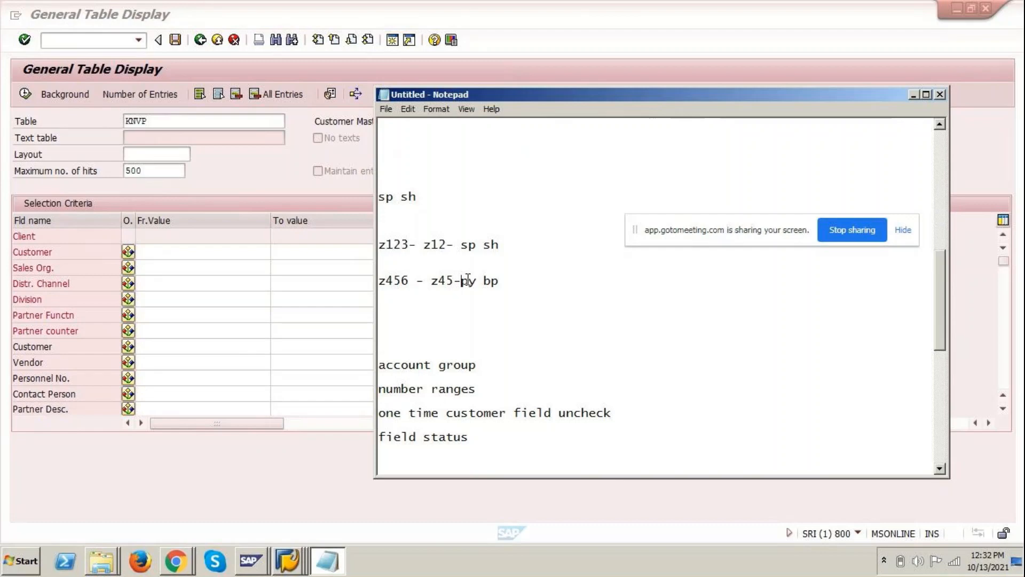
- Compare the z456 and z123 account groups with their procedures and partner functions by highlighting each part of the lines
drag(461, 281, 507, 283)
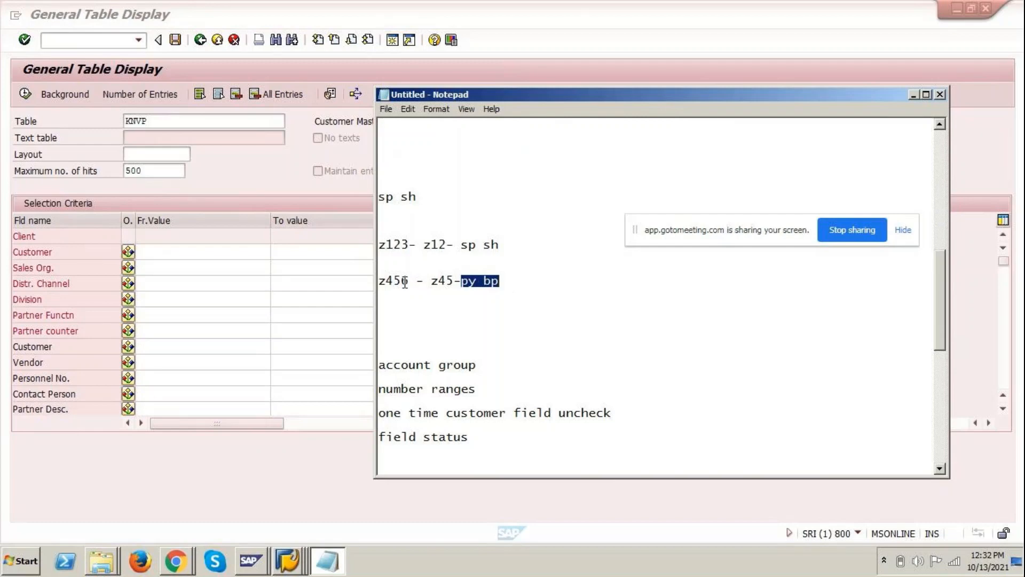
drag(409, 281, 369, 278)
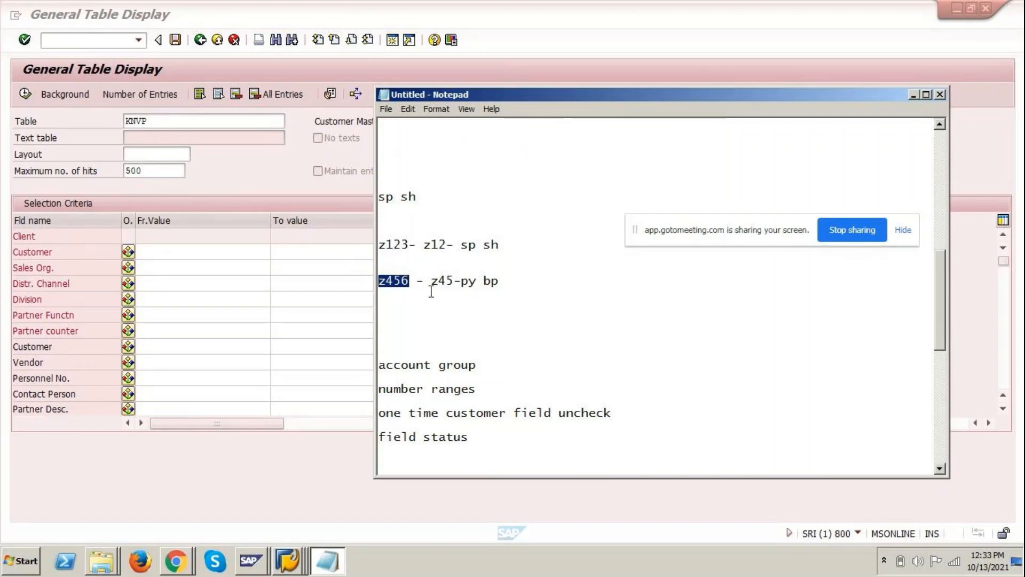
click(416, 278)
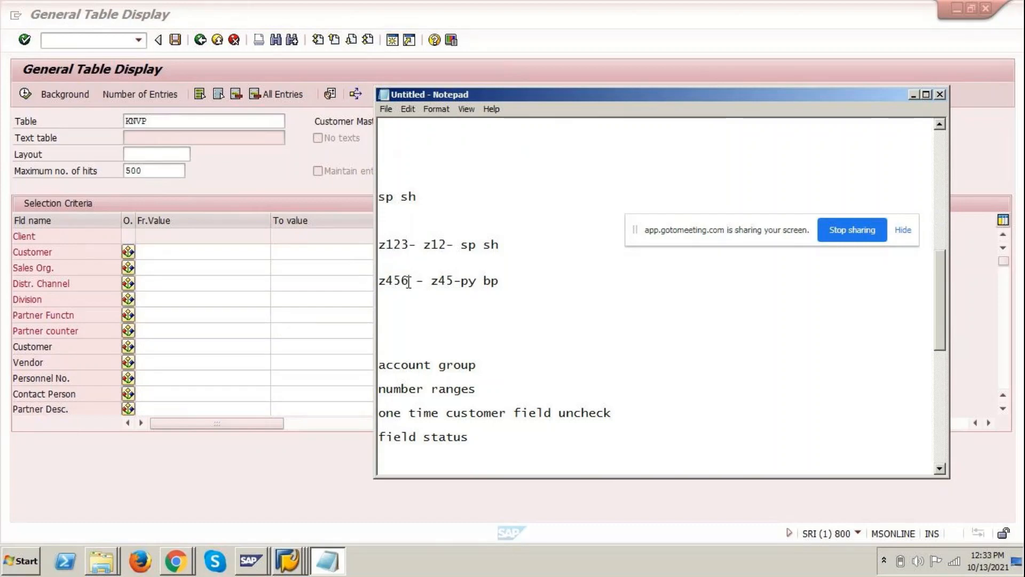
drag(410, 281, 359, 278)
drag(429, 281, 512, 281)
drag(417, 280, 365, 280)
drag(461, 281, 503, 281)
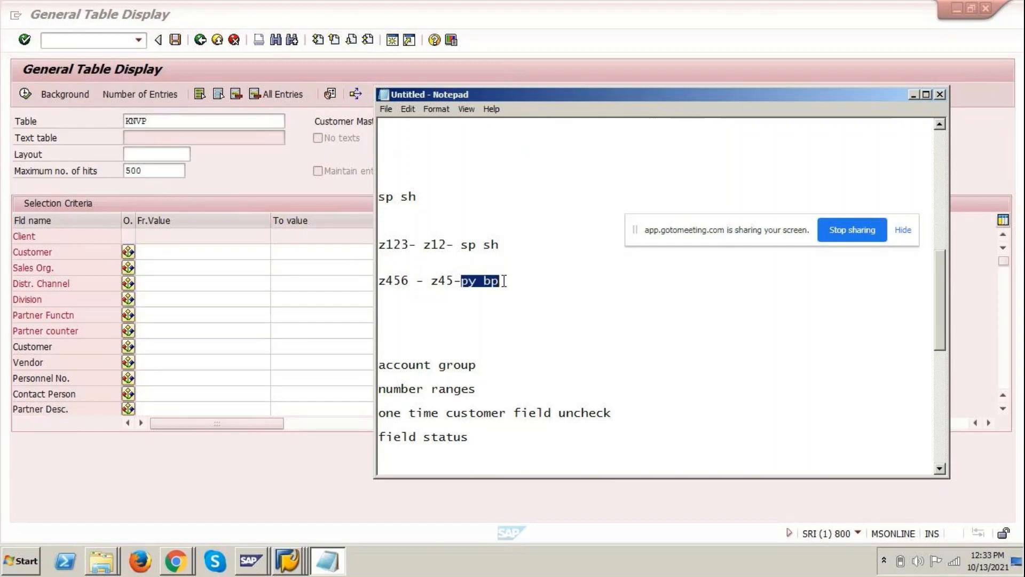
drag(379, 244, 500, 245)
click(462, 245)
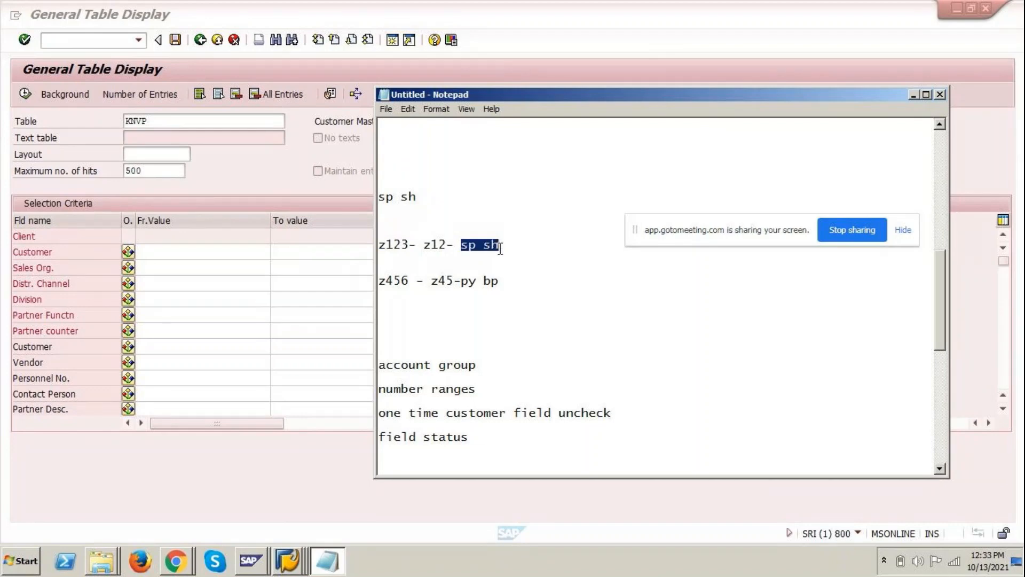
- Add the line "0003- rg - py" directly below the z456 line
click(510, 286)
key(Return)
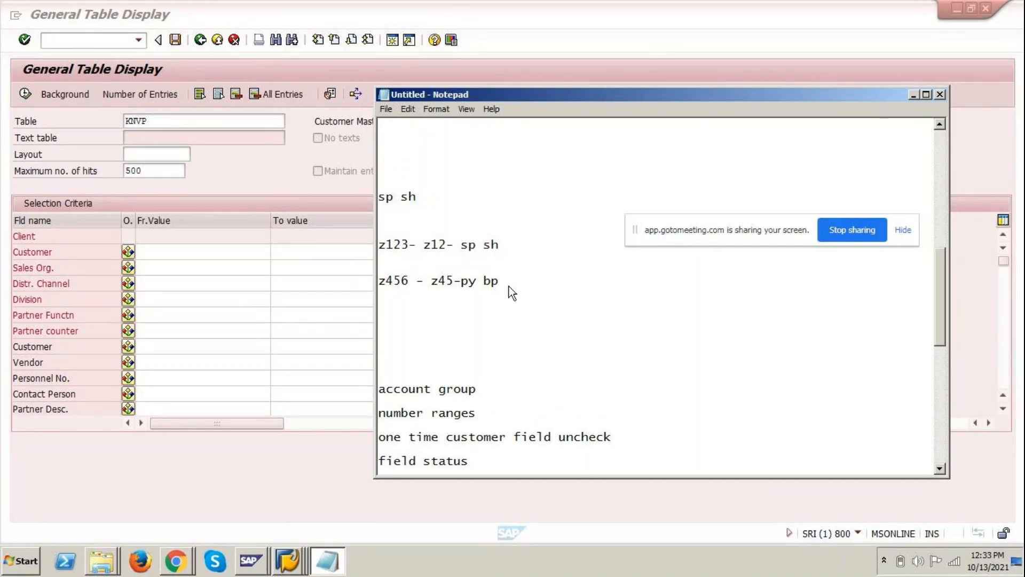
text(0003- rg - py)
- Highlight account group 0003, followed by z123, its partner functions sp sh and its procedure z12
mouse_move(379, 305)
mouse_down()
mouse_move(439, 305)
mouse_move(380, 303)
mouse_up()
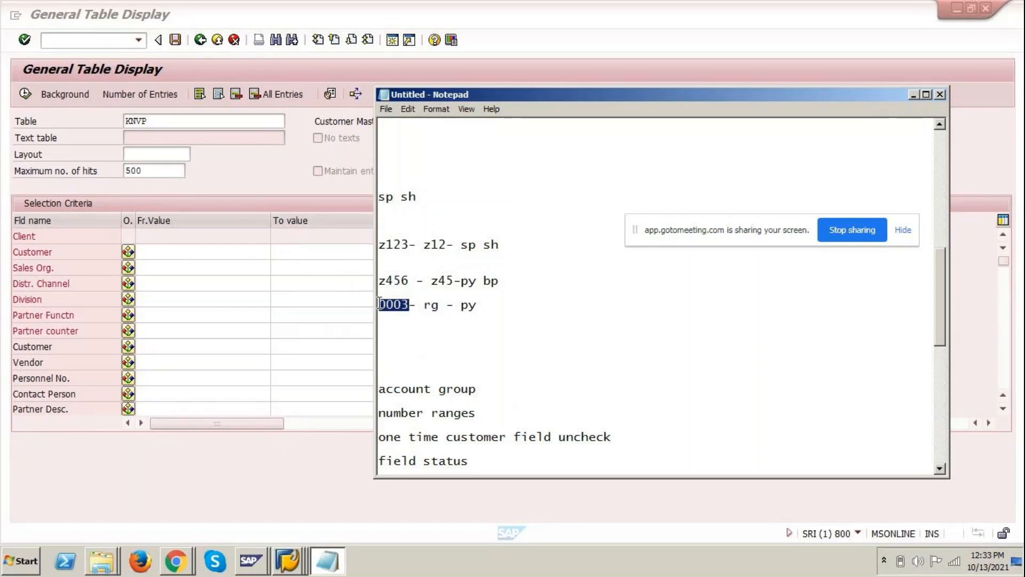
click(411, 244)
drag(410, 244, 378, 245)
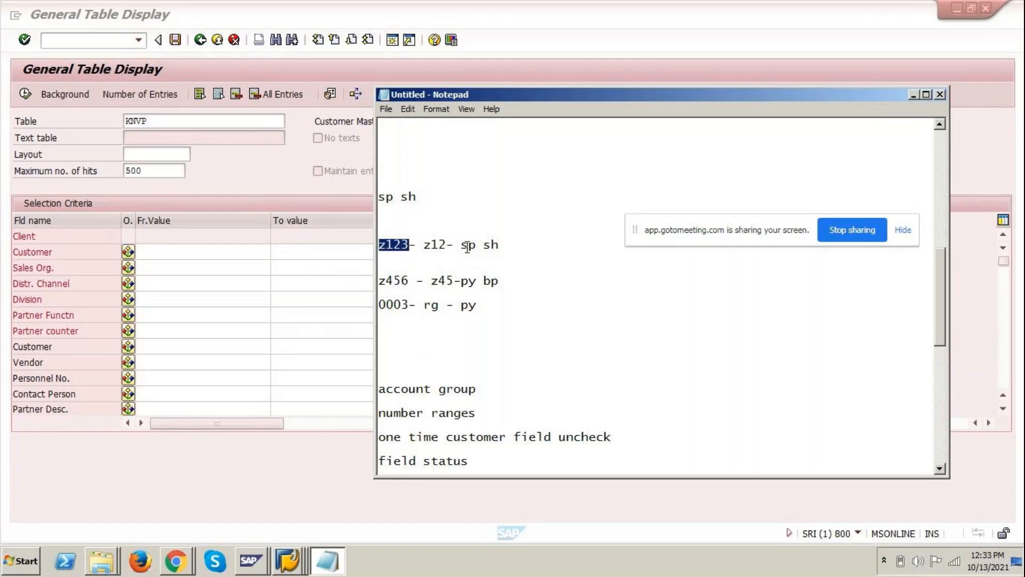
drag(461, 245, 512, 247)
drag(423, 246, 447, 247)
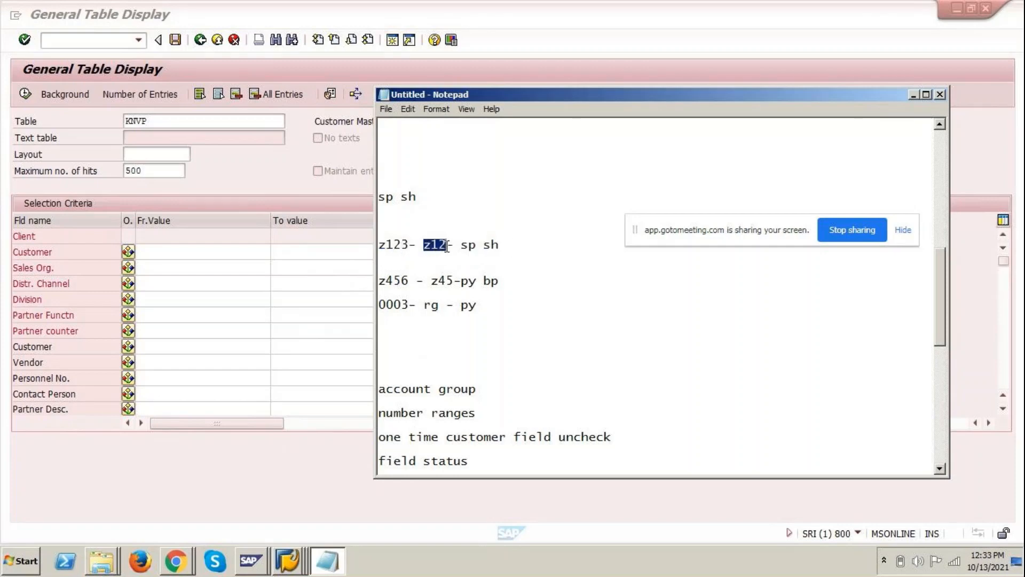
- Review the account group, number ranges, one time customer and field status notes by highlighting them, and maximize the Notepad window
scroll(447, 247, up, 8)
scroll(447, 246, up, 3)
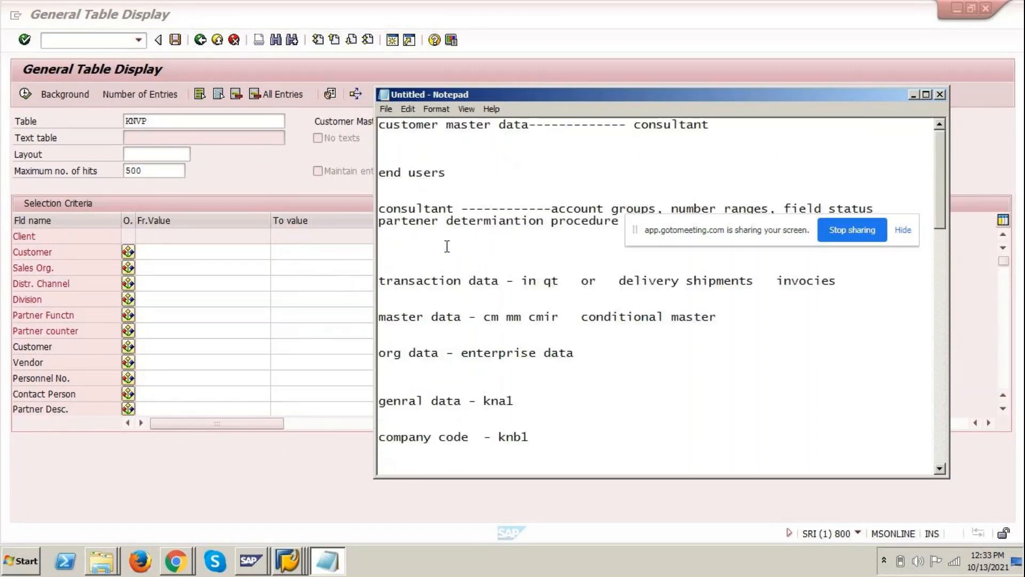
scroll(442, 246, down, 20)
scroll(442, 254, up, 2)
scroll(445, 257, up, 2)
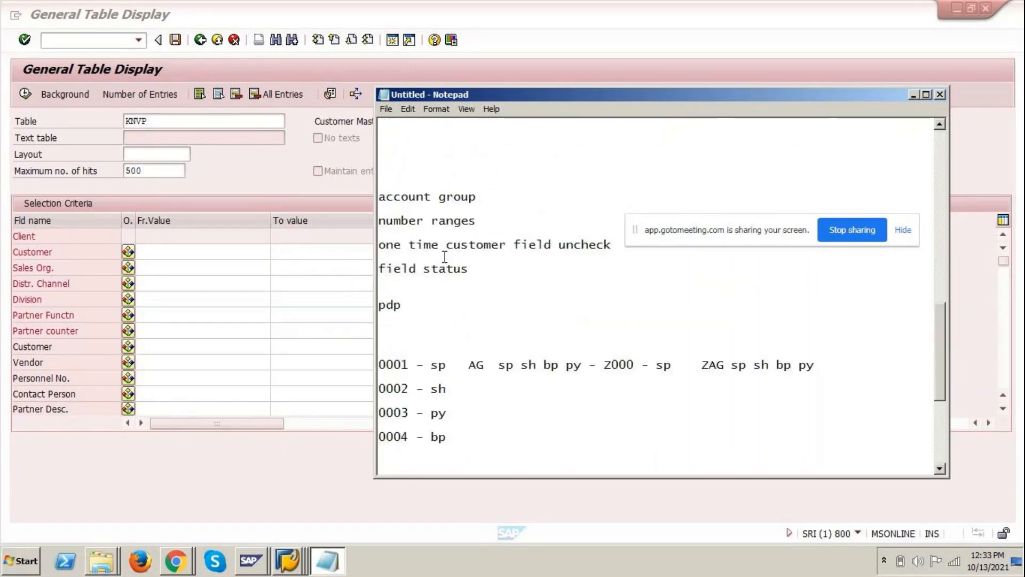
drag(383, 197, 604, 244)
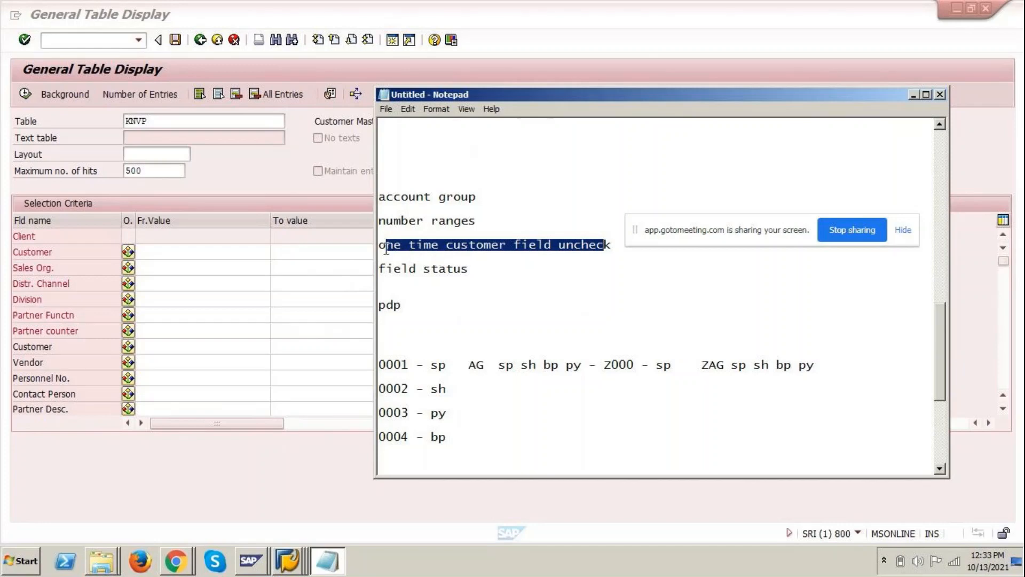
drag(379, 246, 552, 245)
drag(469, 269, 379, 269)
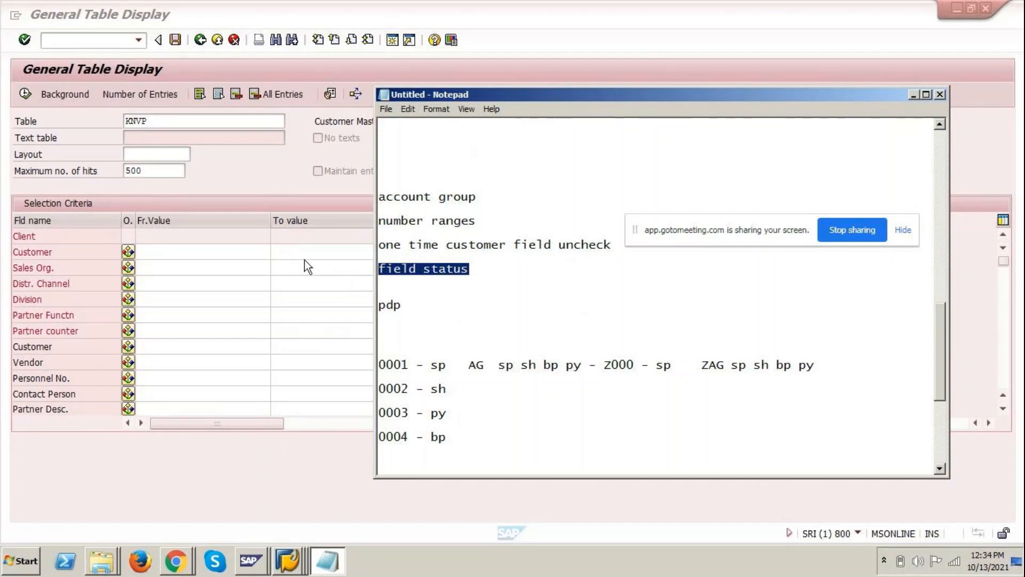
click(926, 94)
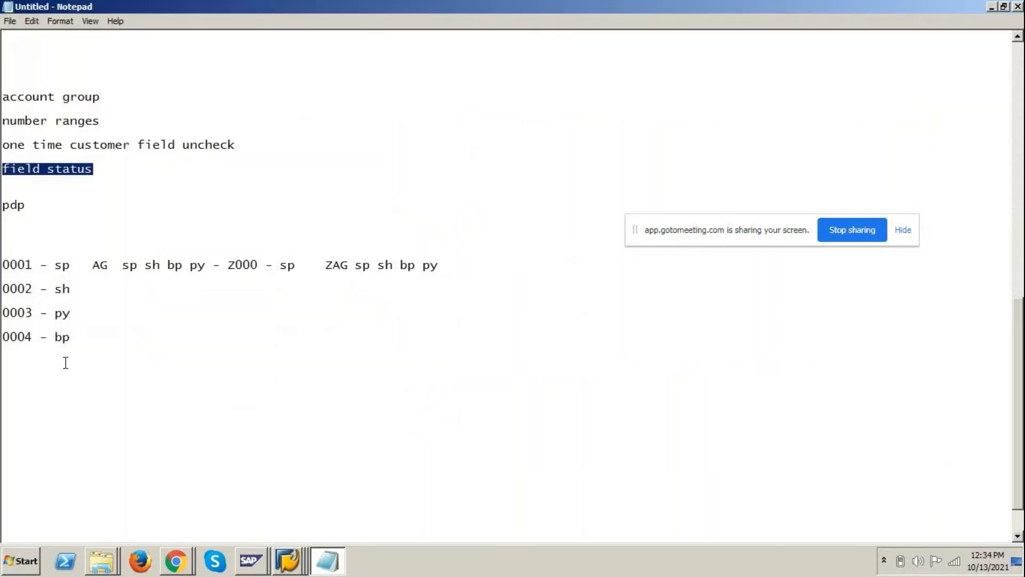